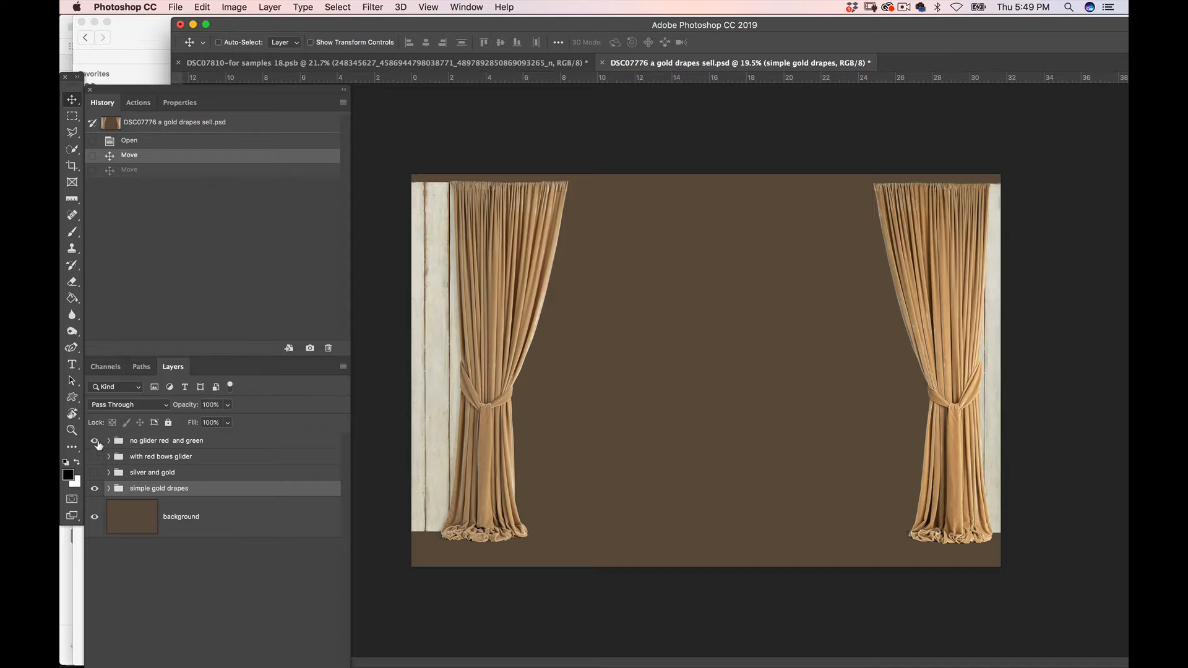
# Preview the red-and-green, red bows and silver-and-gold drape groups in turn, leaving only the simple gold drapes shown over the background
pyautogui.click(96, 442)
pyautogui.click(95, 457)
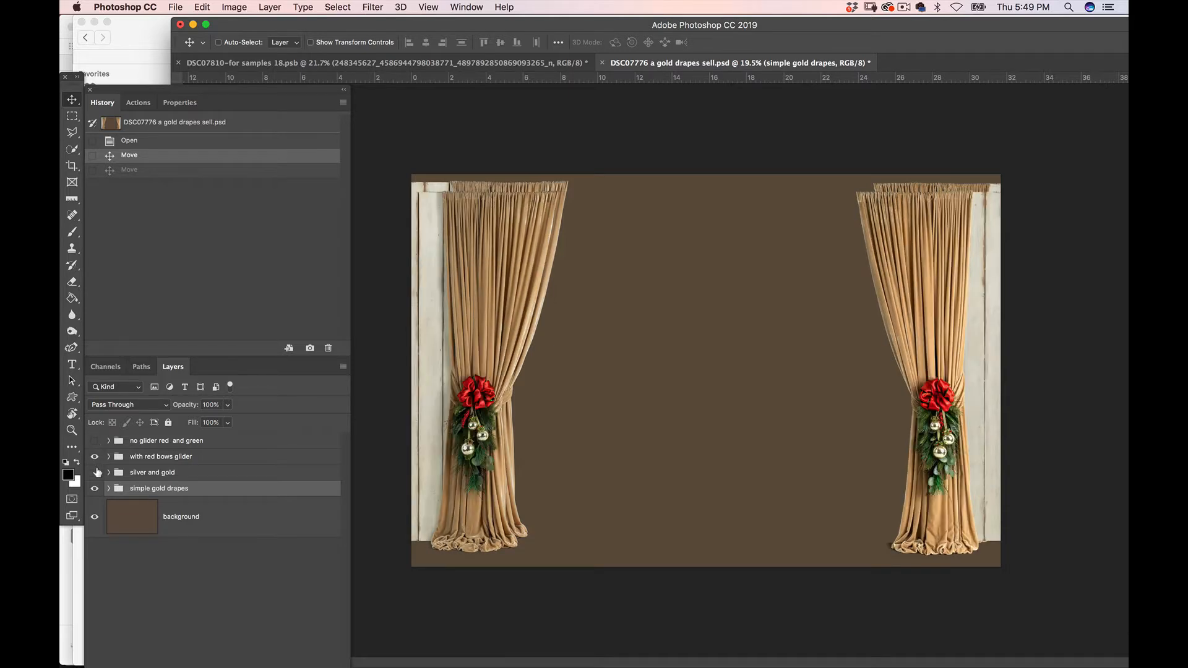
pyautogui.click(95, 457)
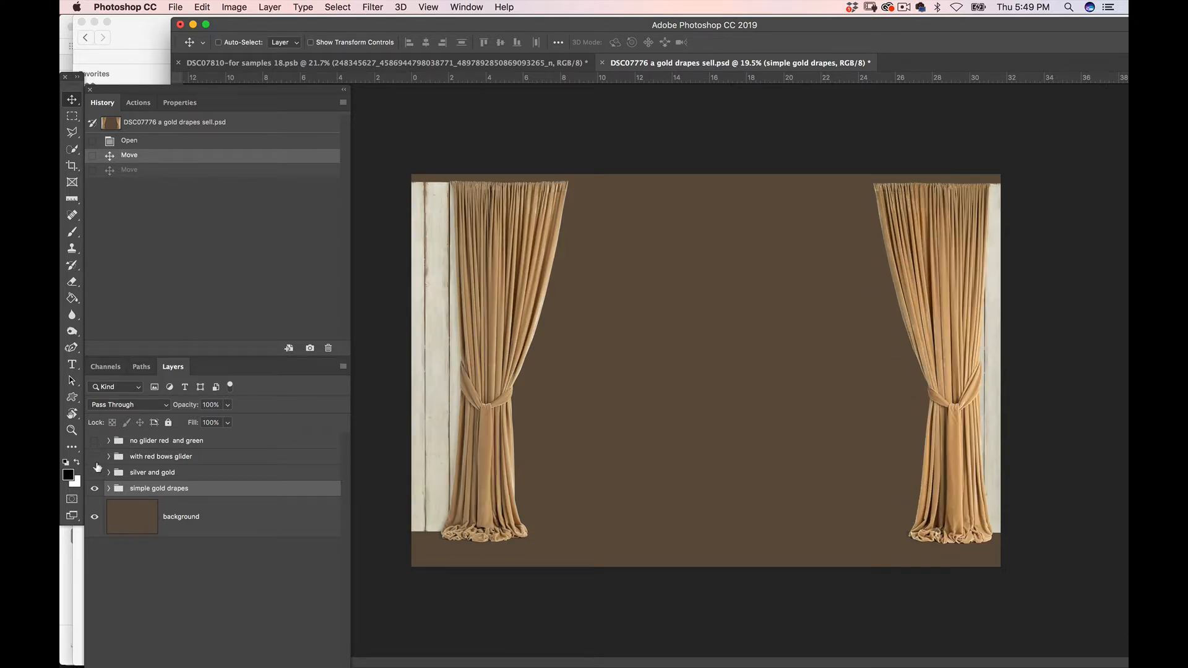
pyautogui.click(95, 473)
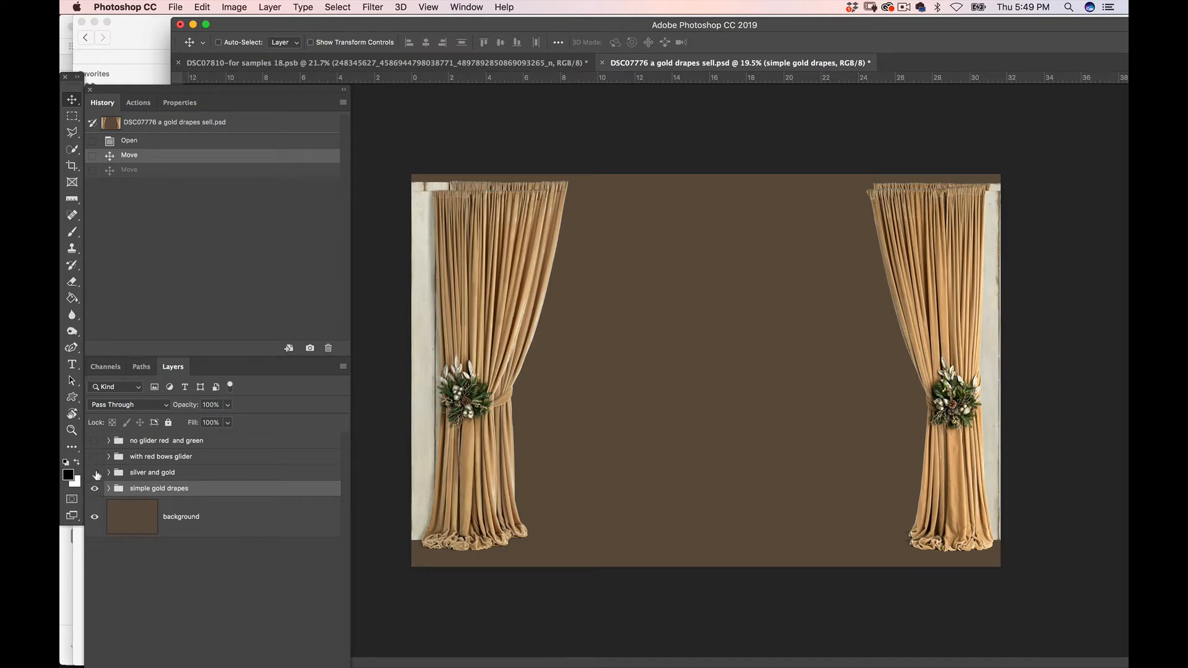
pyautogui.click(96, 473)
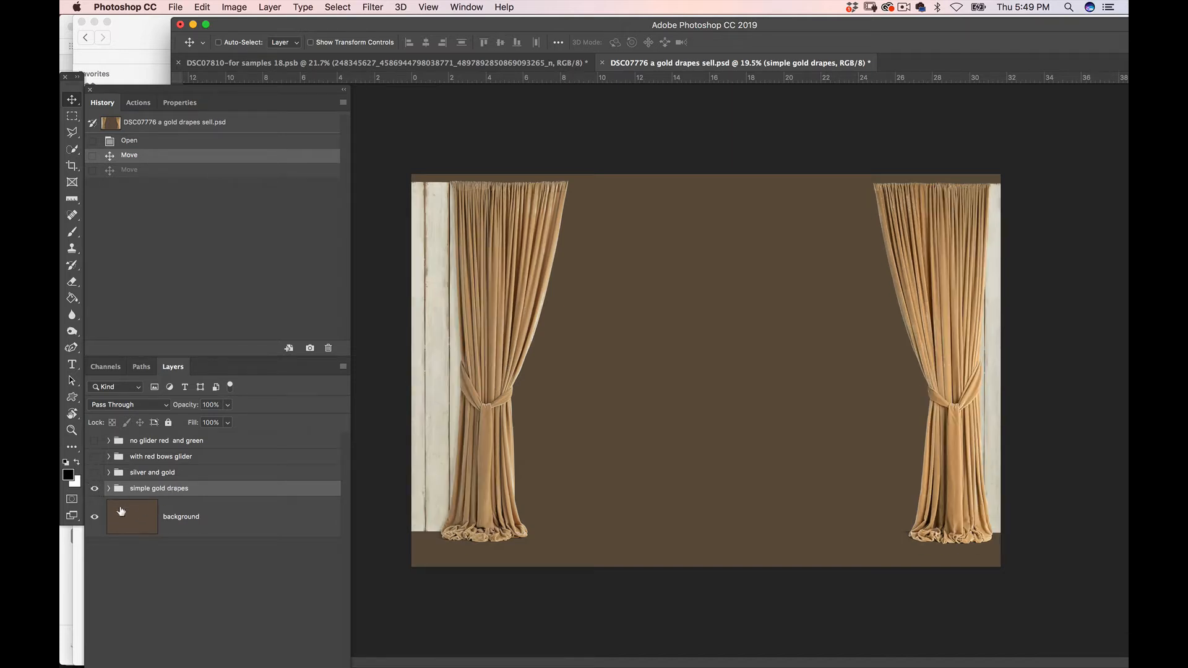
# Expand the simple gold drapes group and its left subgroup to examine the drape, shadows and panel layers, keeping the shadows group collapsed
pyautogui.click(108, 489)
pyautogui.click(134, 504)
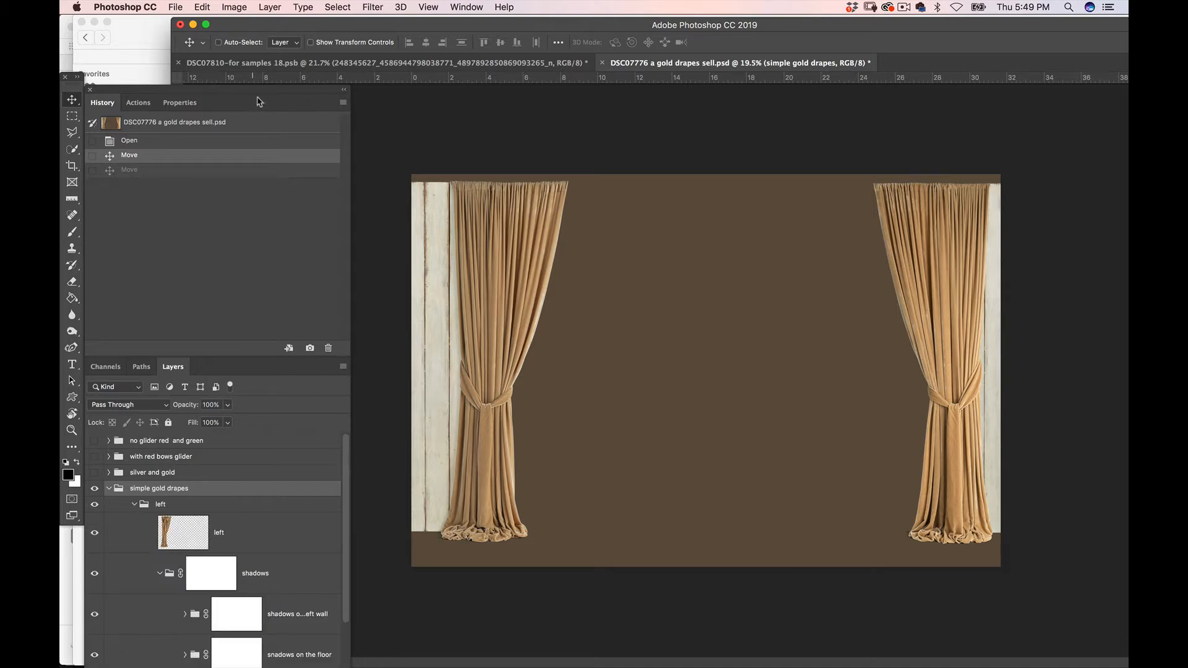
pyautogui.moveTo(266, 95); pyautogui.dragTo(266, 25)
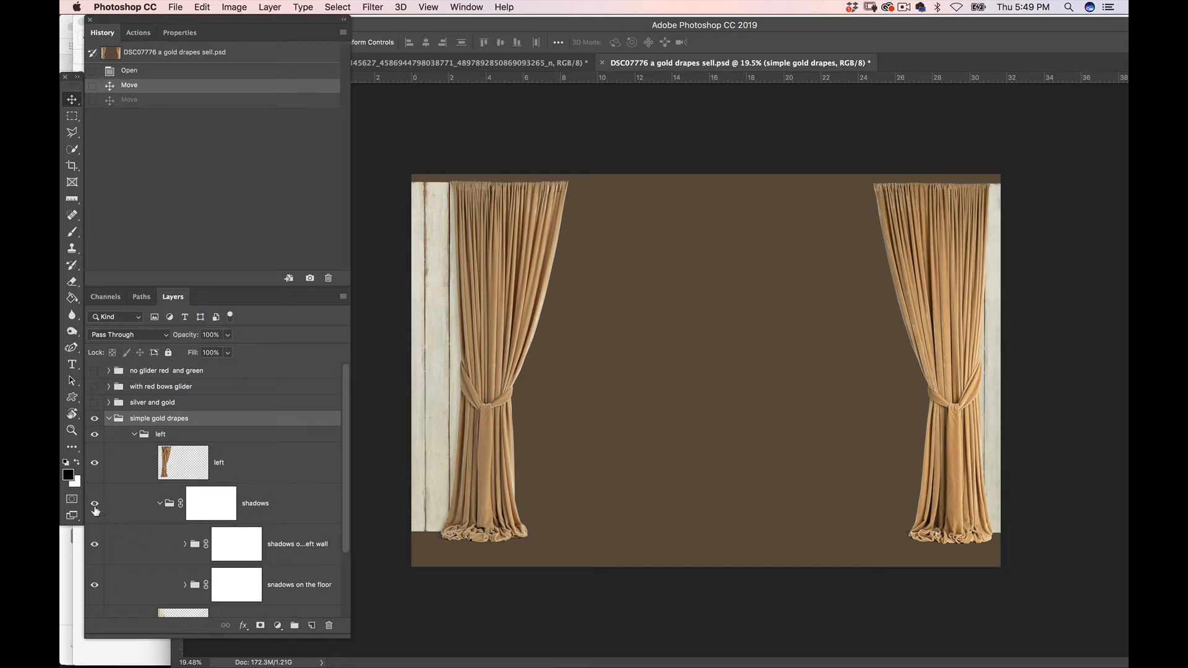
pyautogui.click(160, 503)
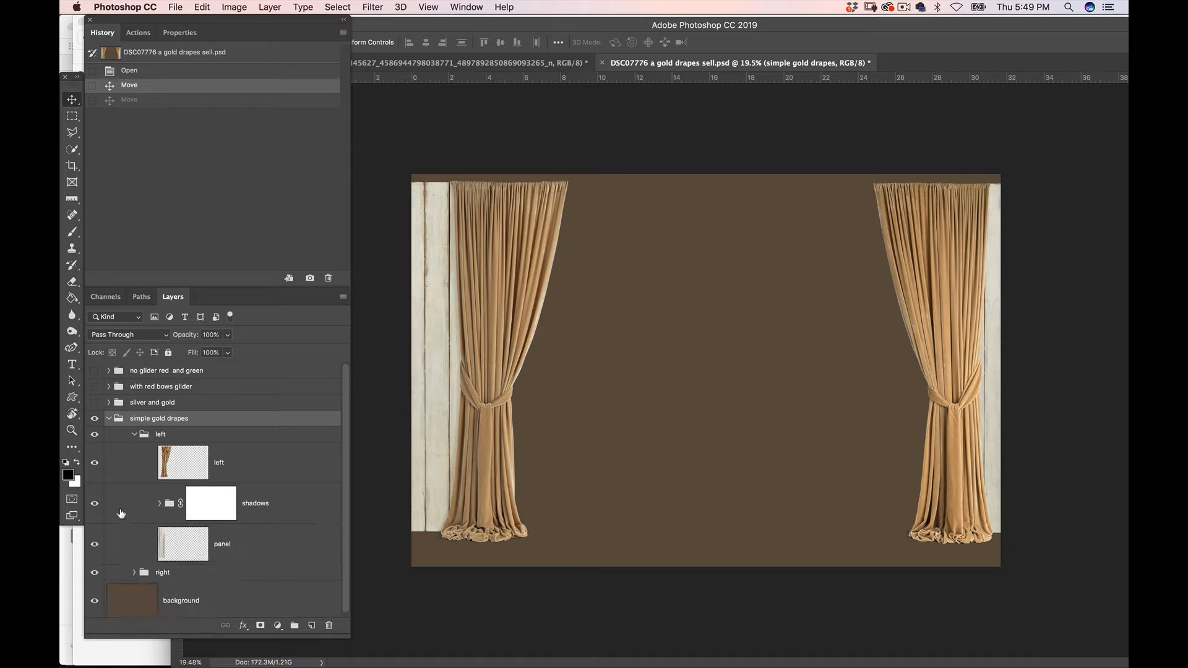
# Check what the left drape's shadows and panel layers and the right group contribute by toggling their visibility off and on
pyautogui.click(94, 506)
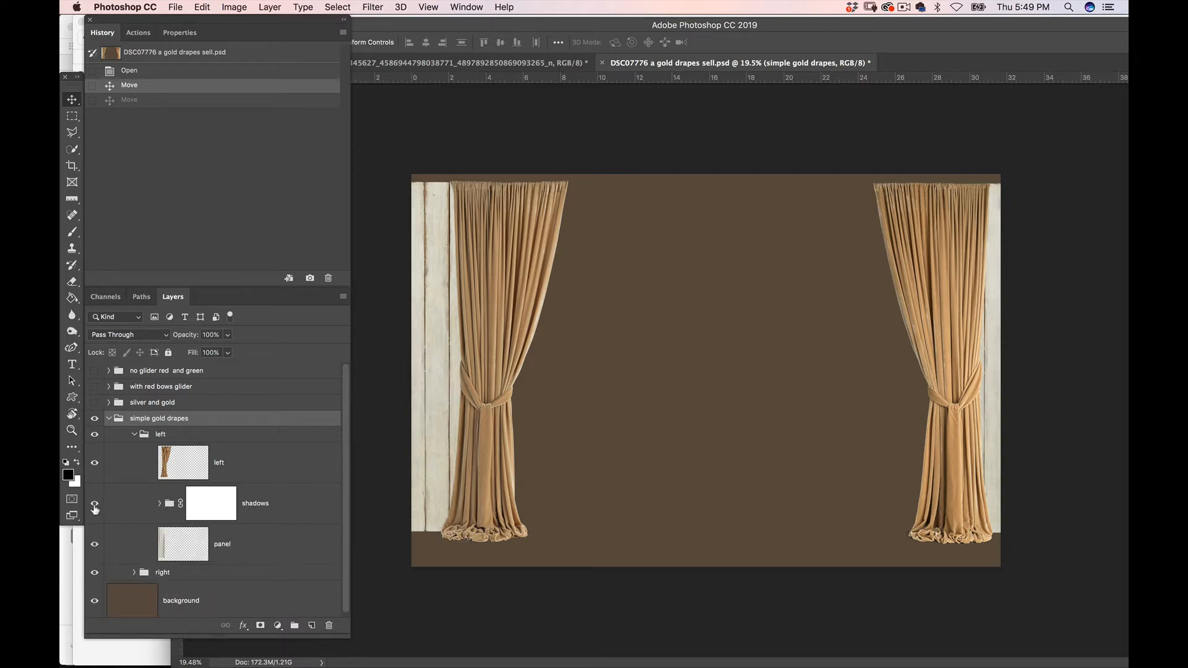
pyautogui.click(94, 506)
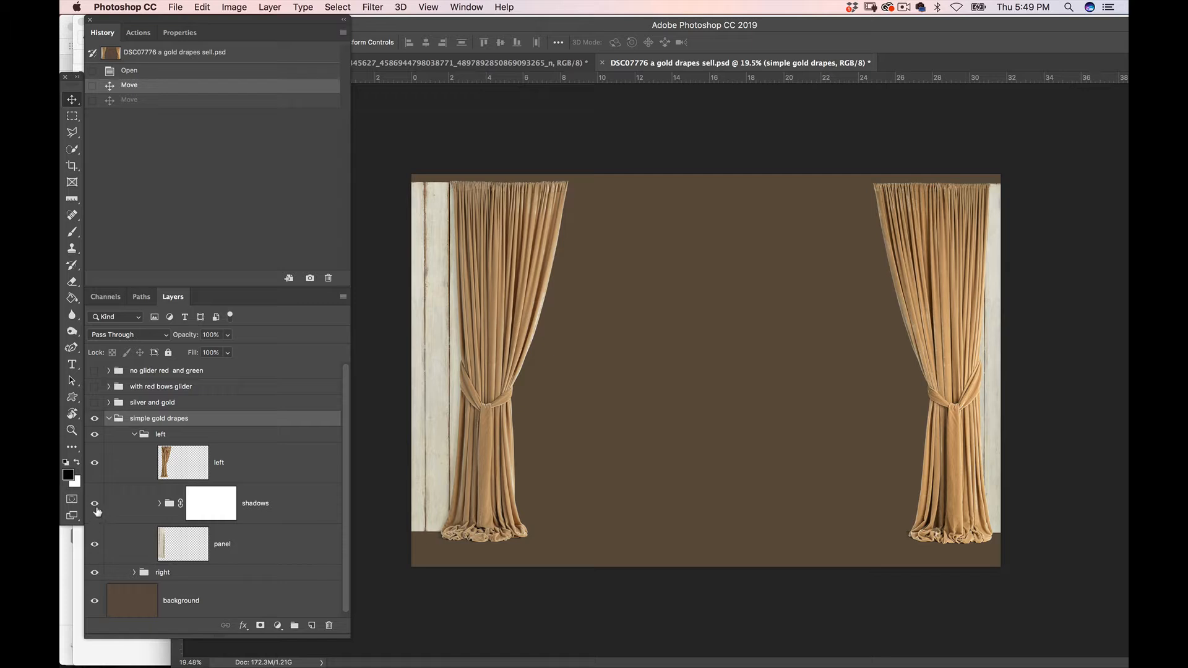
pyautogui.click(96, 545)
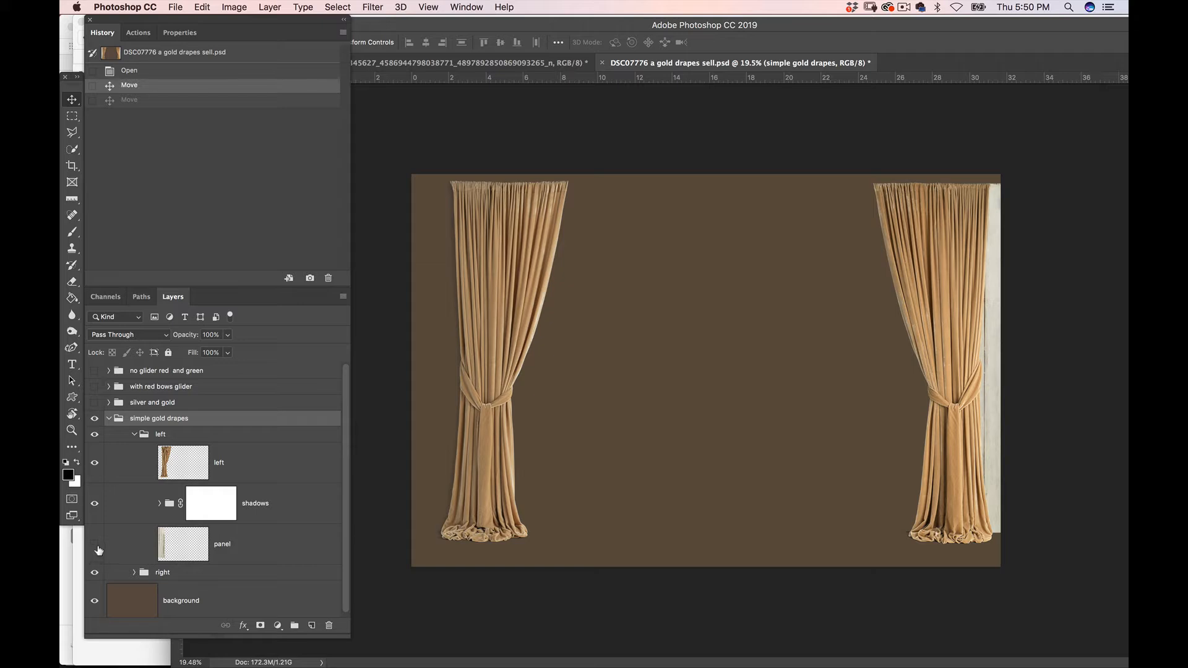
pyautogui.click(96, 545)
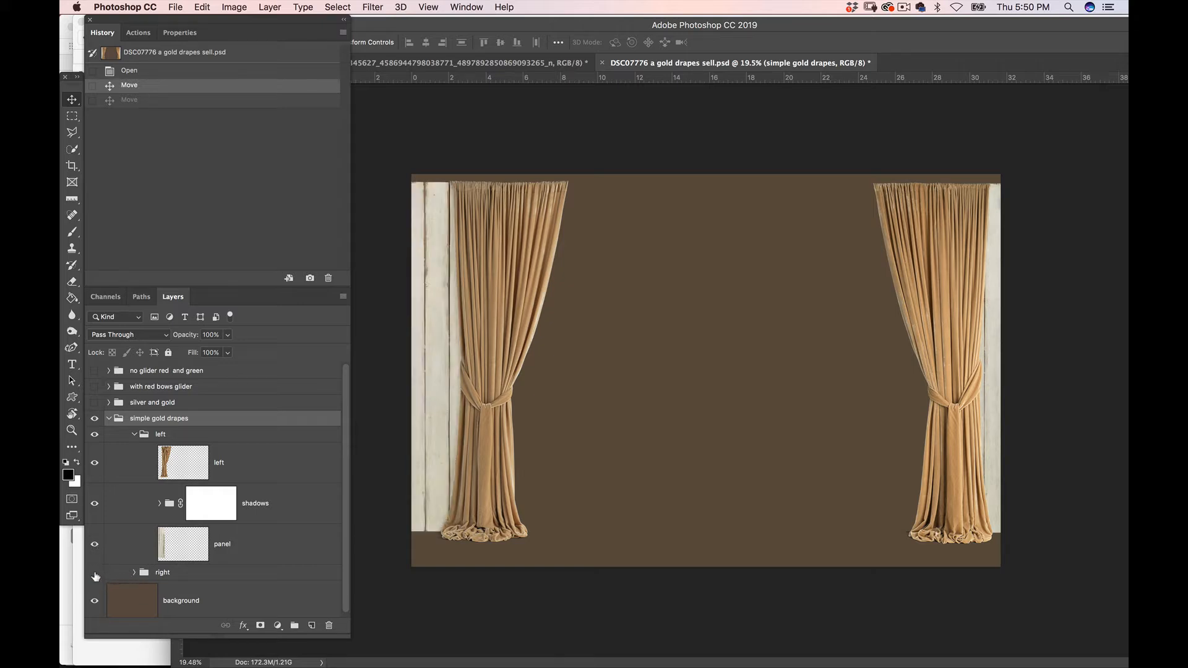
pyautogui.click(95, 573)
# Review the shadows subgroups, collapse the whole simple gold drapes group, and move the floating panels clear of the document tabs
pyautogui.click(160, 504)
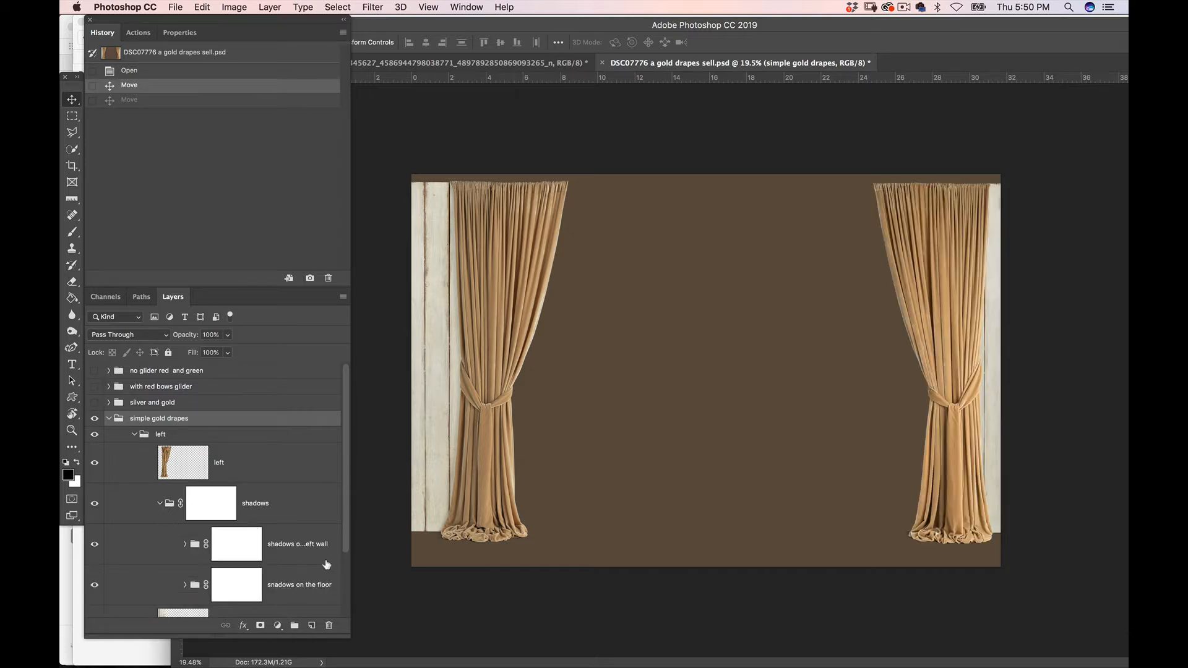
pyautogui.click(160, 503)
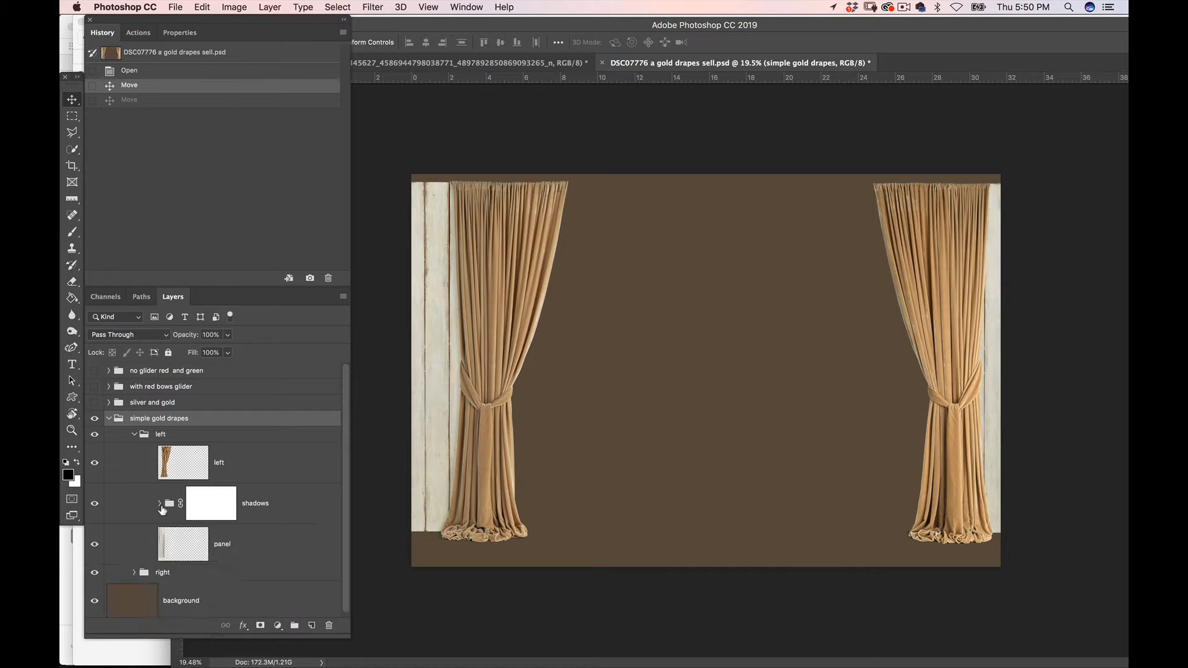
pyautogui.click(135, 434)
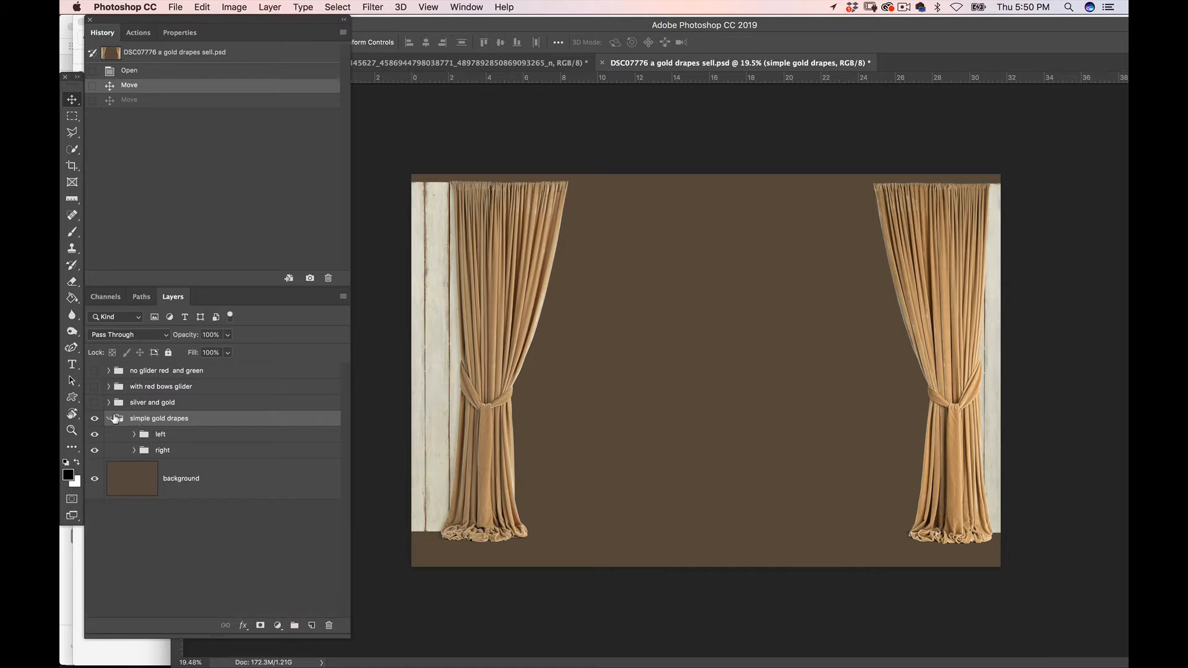
pyautogui.click(110, 418)
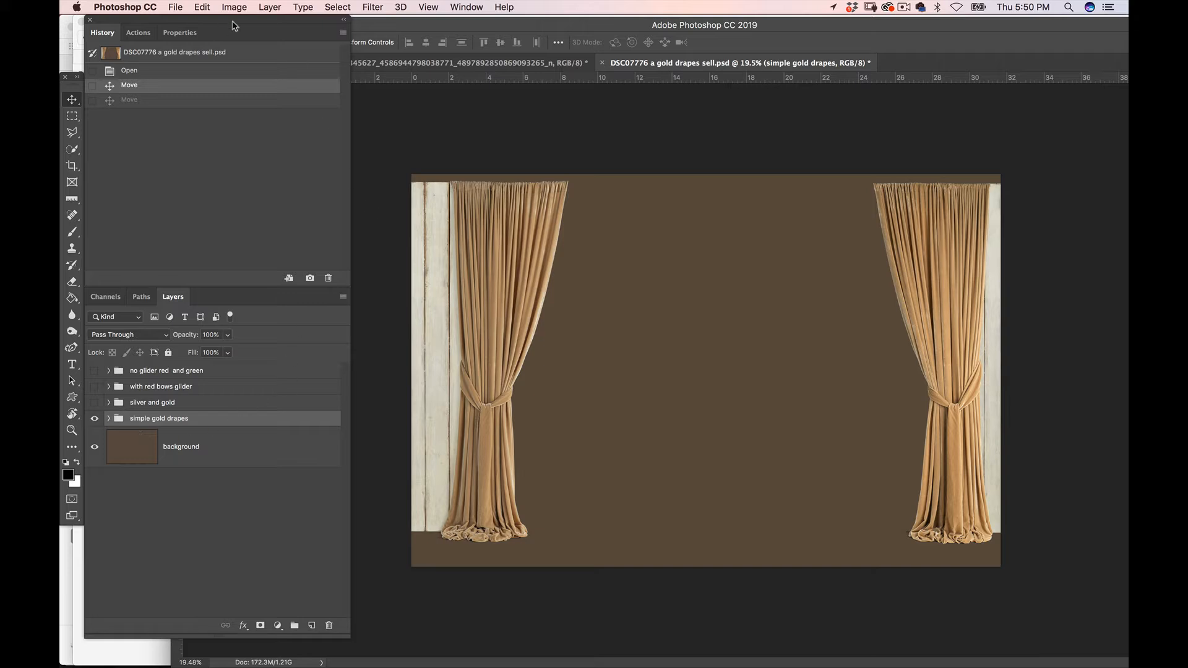
pyautogui.moveTo(244, 26); pyautogui.dragTo(265, 65)
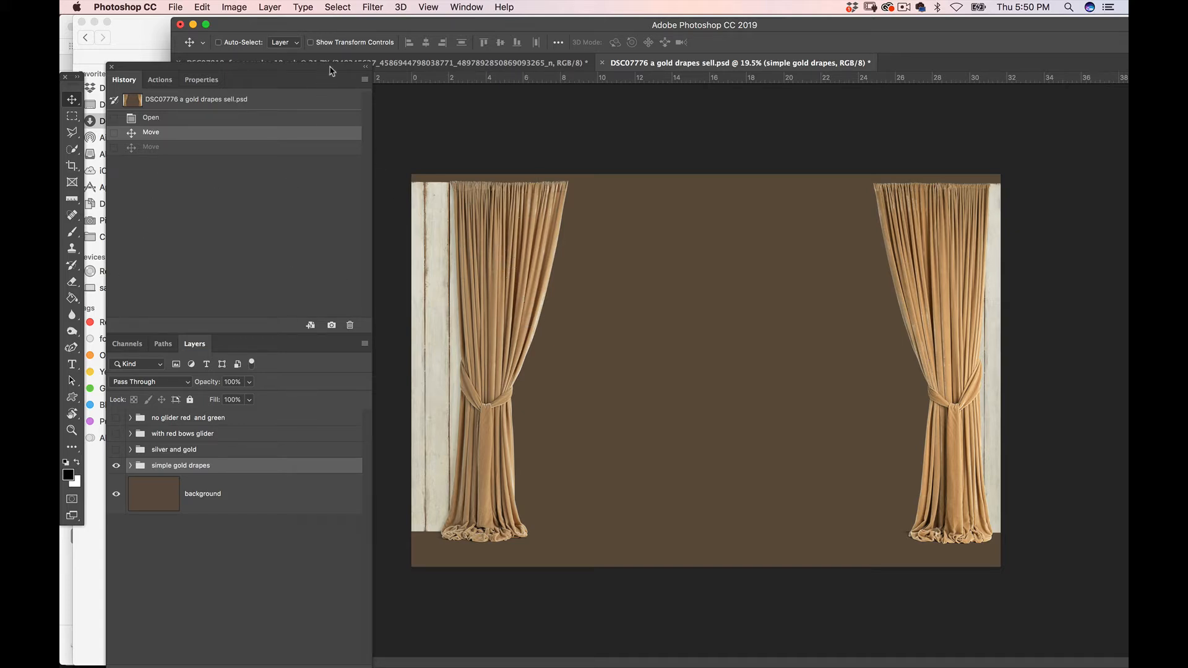
pyautogui.moveTo(332, 71); pyautogui.dragTo(310, 101)
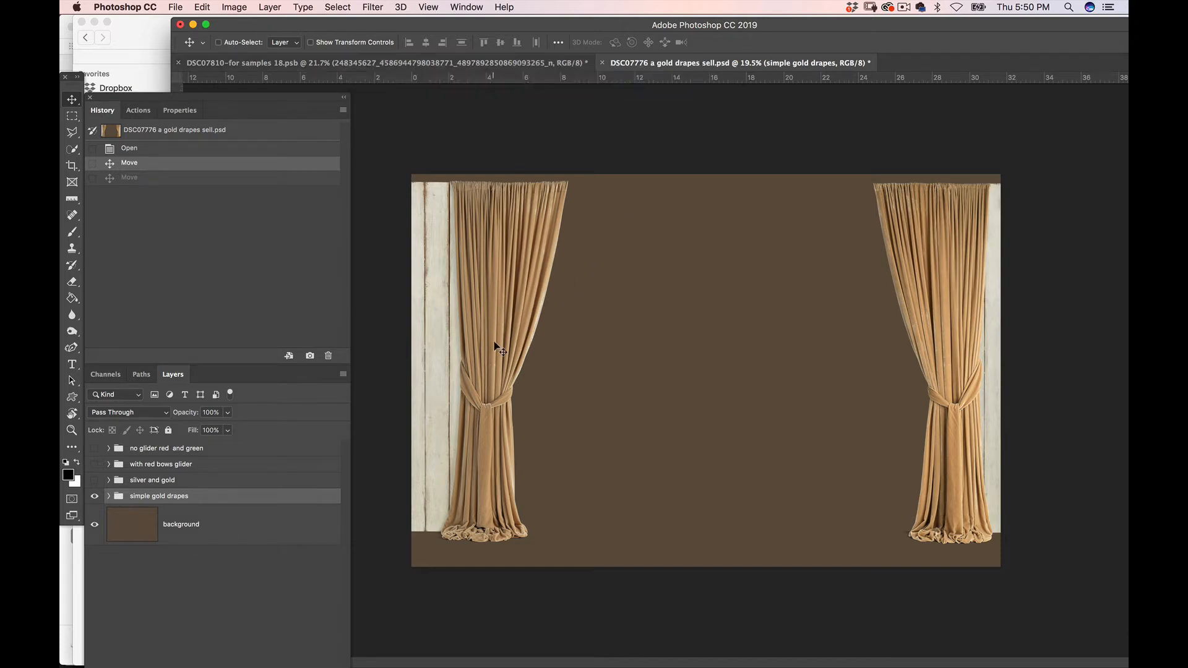
# Copy the simple gold drapes group into DSC07810-for samples 18.psb, placing it so the drapes frame the wooden village photo
pyautogui.moveTo(517, 321); pyautogui.dragTo(511, 67)
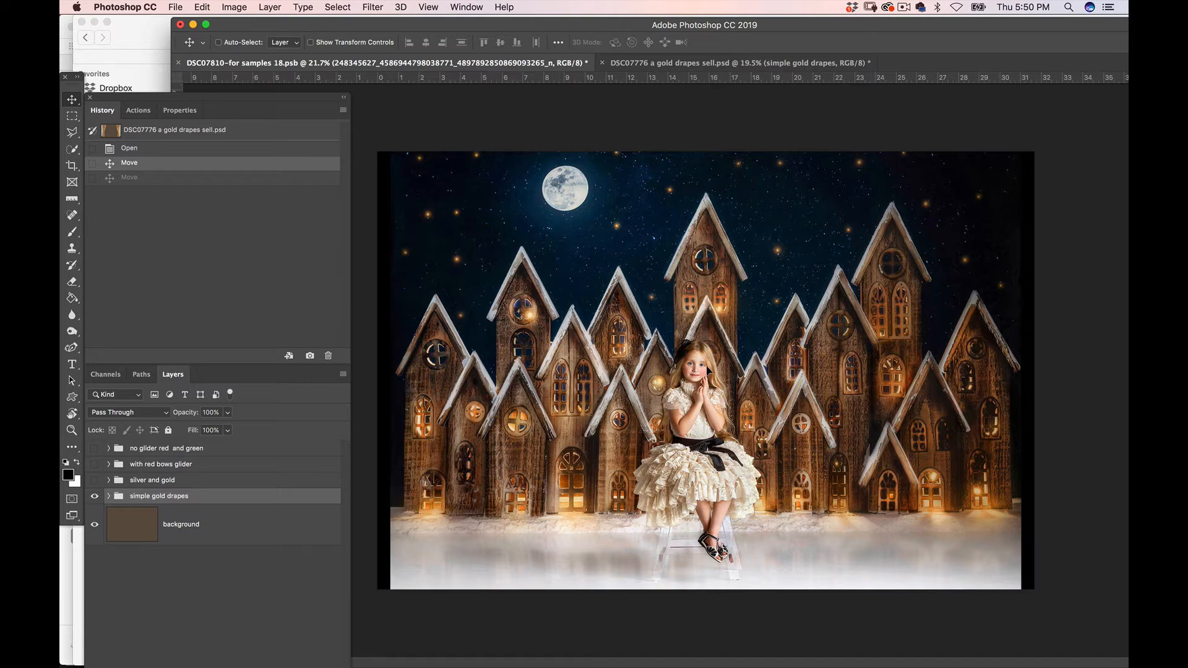
pyautogui.moveTo(706, 370)
pyautogui.mouseDown()
pyautogui.moveTo(676, 407)
pyautogui.moveTo(696, 386)
pyautogui.mouseUp()
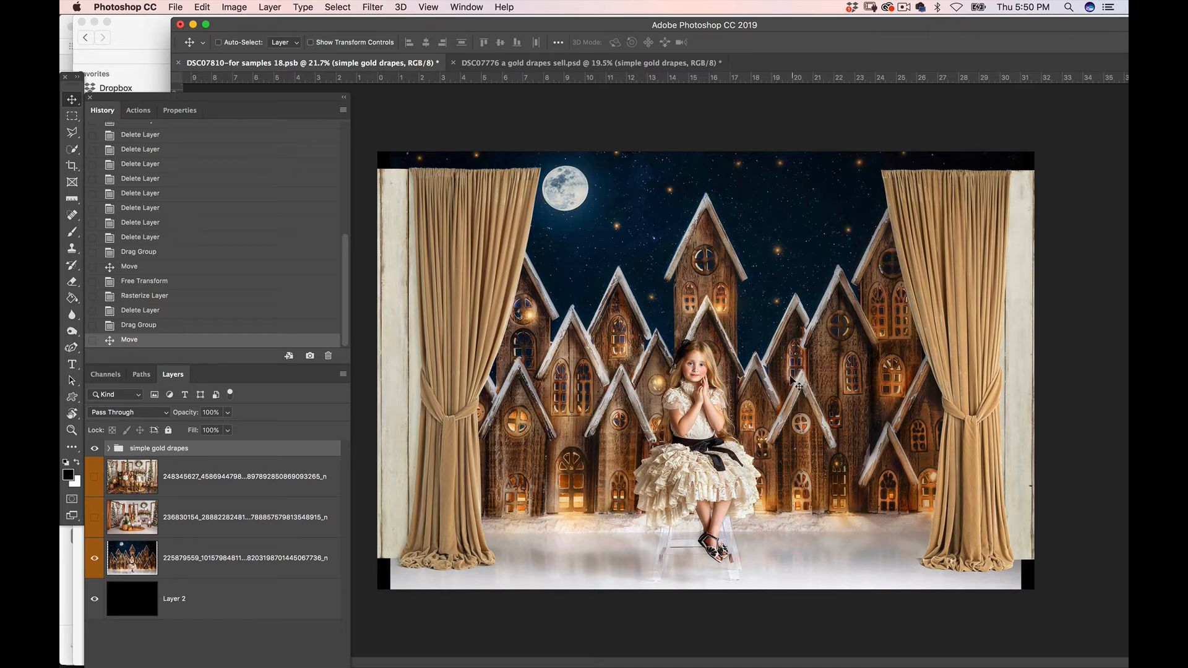
# Free Transform the simple gold drapes group to about 109.4% and position it so the drapes cover the canvas's top corners
pyautogui.click(202, 7)
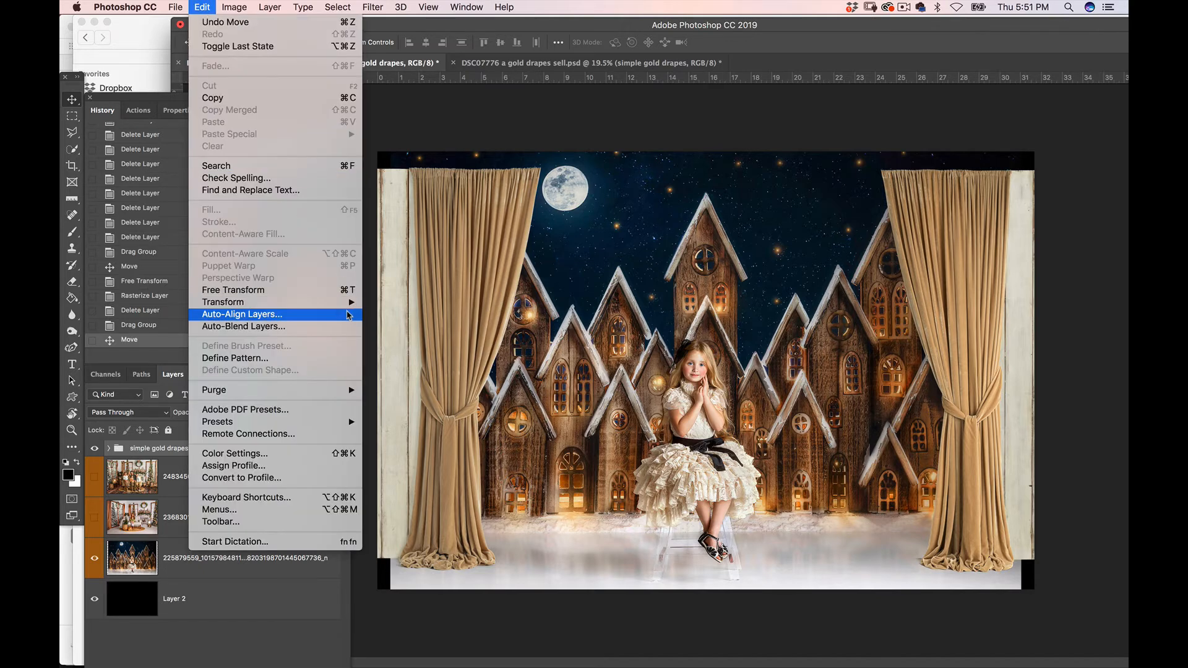
pyautogui.click(328, 291)
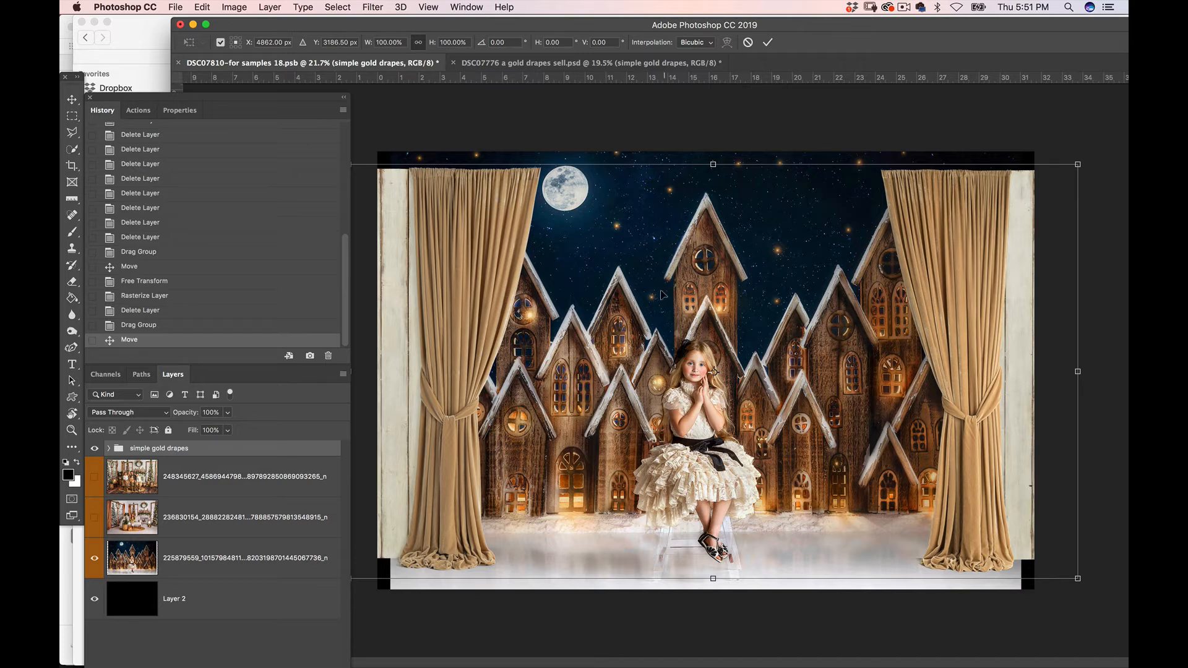
pyautogui.moveTo(713, 578); pyautogui.dragTo(713, 608)
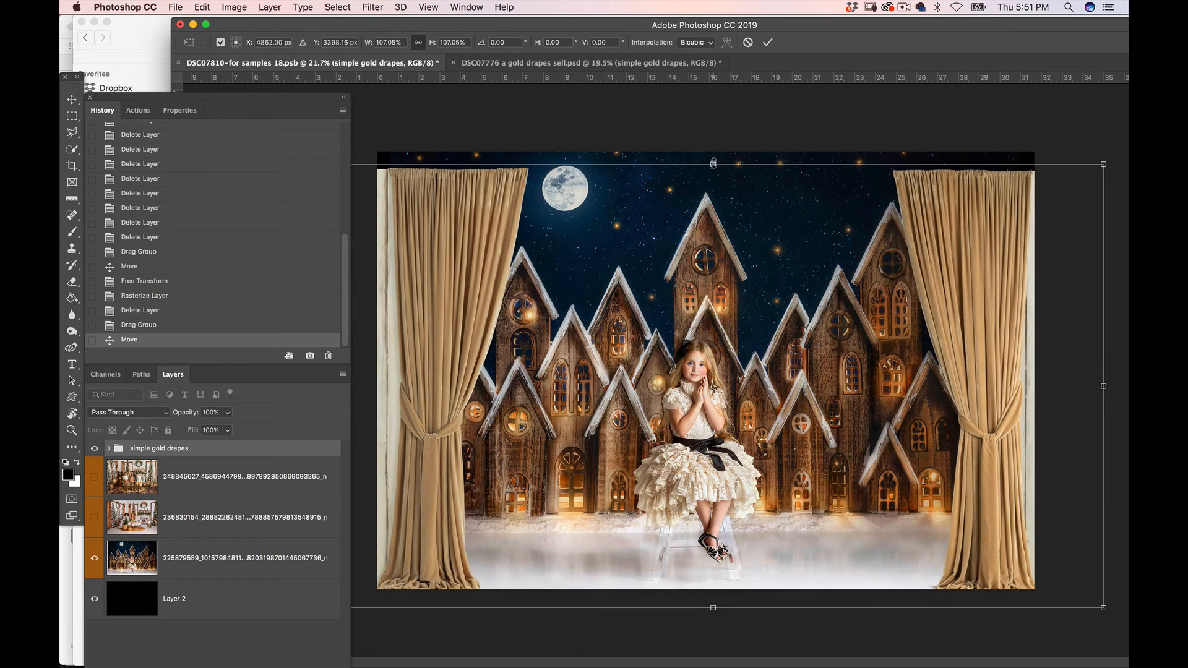
pyautogui.moveTo(713, 163); pyautogui.dragTo(695, 238)
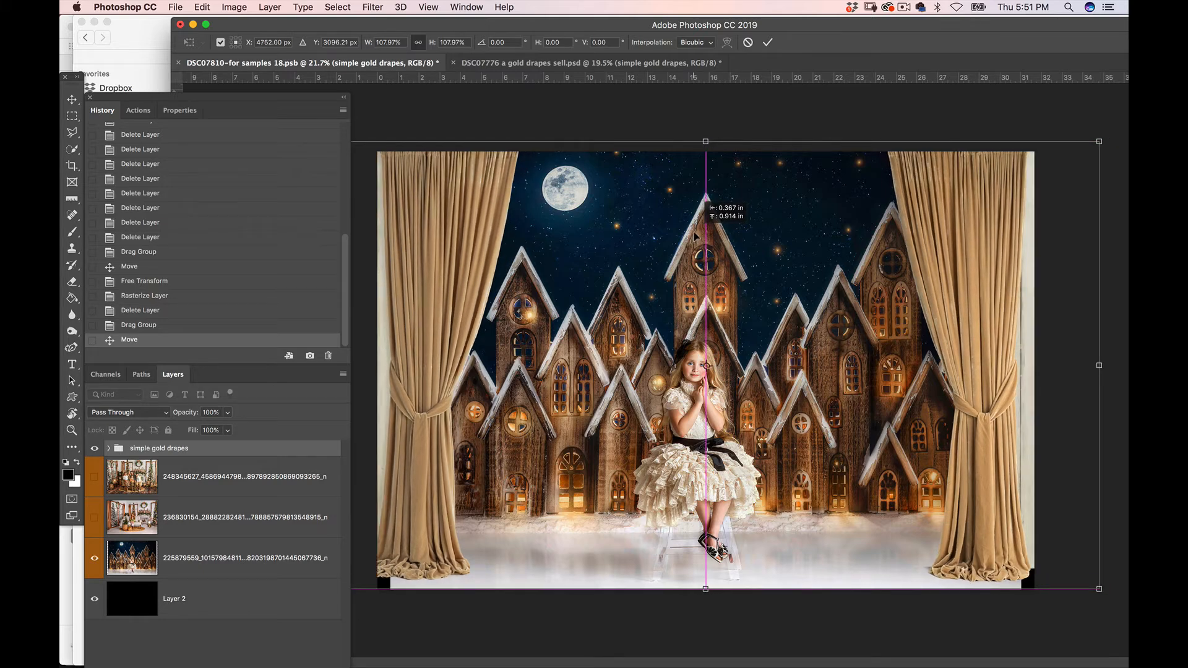
pyautogui.moveTo(695, 236); pyautogui.dragTo(696, 233)
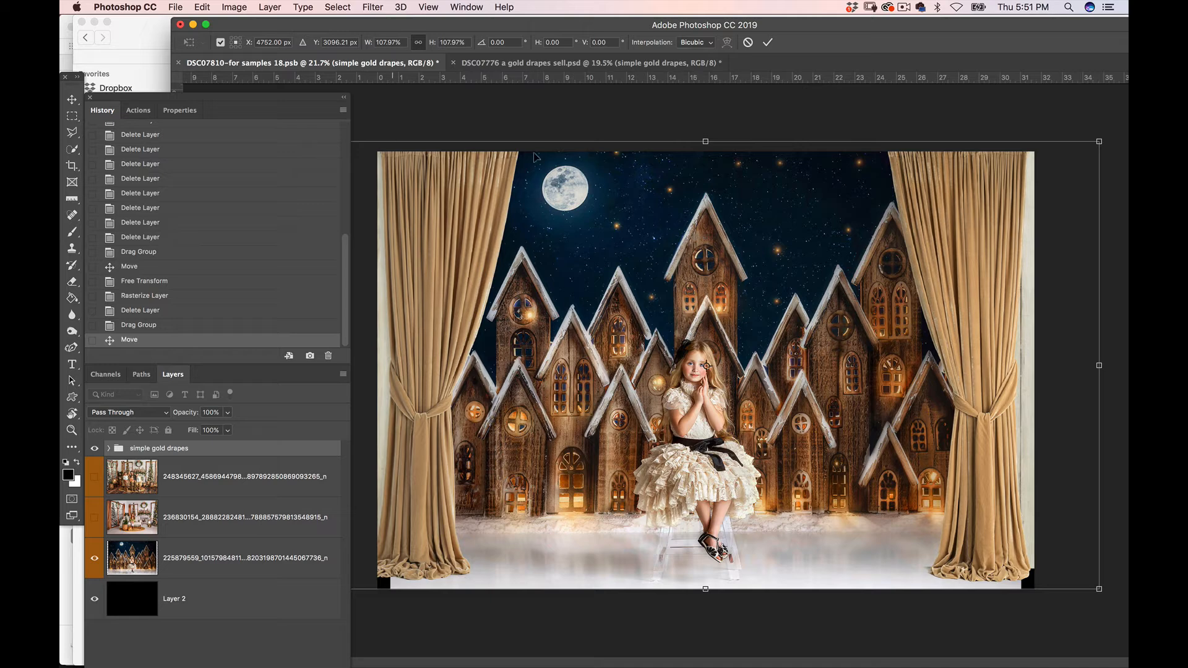
pyautogui.moveTo(1099, 141); pyautogui.dragTo(1109, 136)
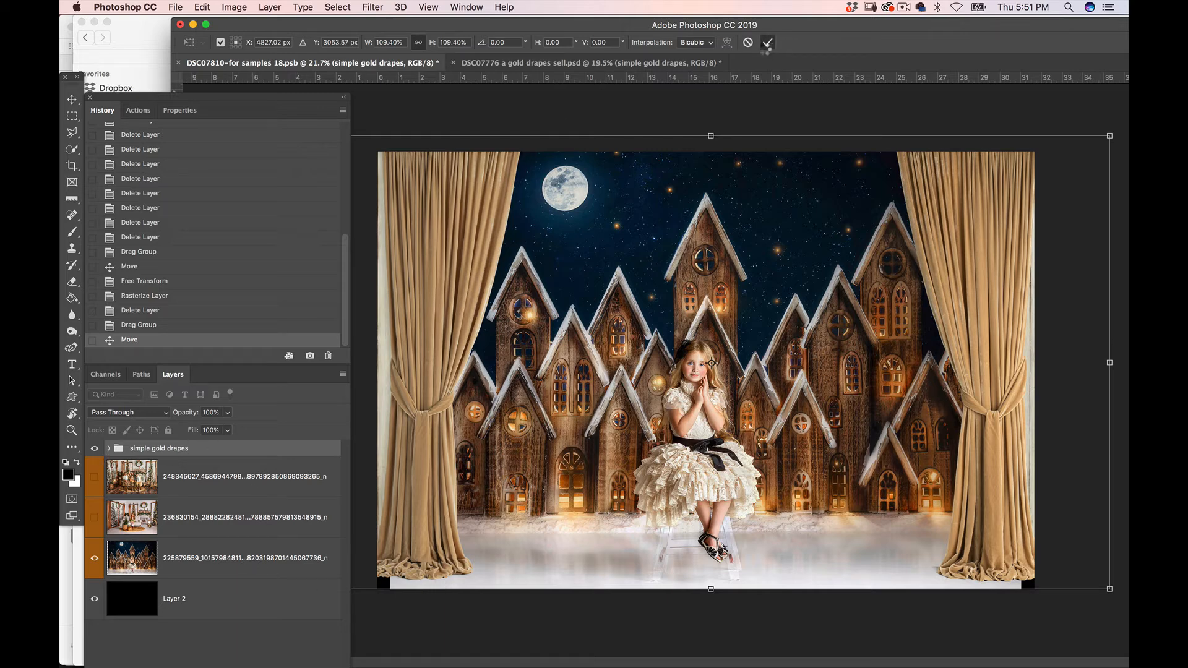
pyautogui.click(767, 43)
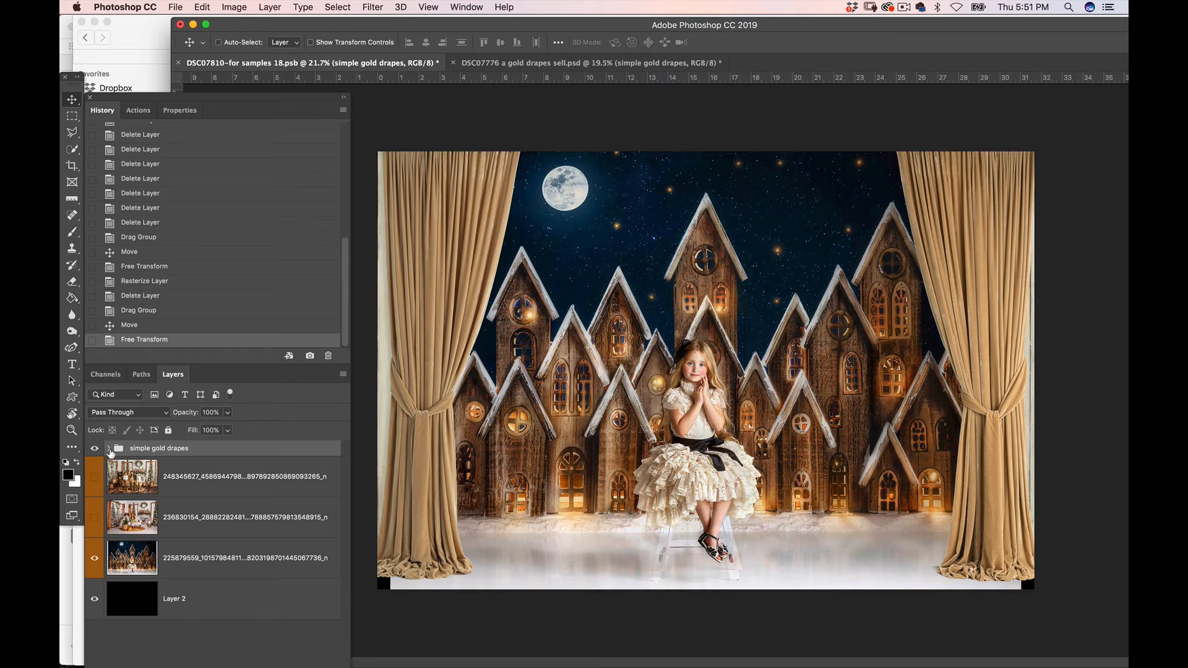
# Shift the left and right drape subgroups outward separately so their white wall panels fall outside the canvas
pyautogui.click(109, 448)
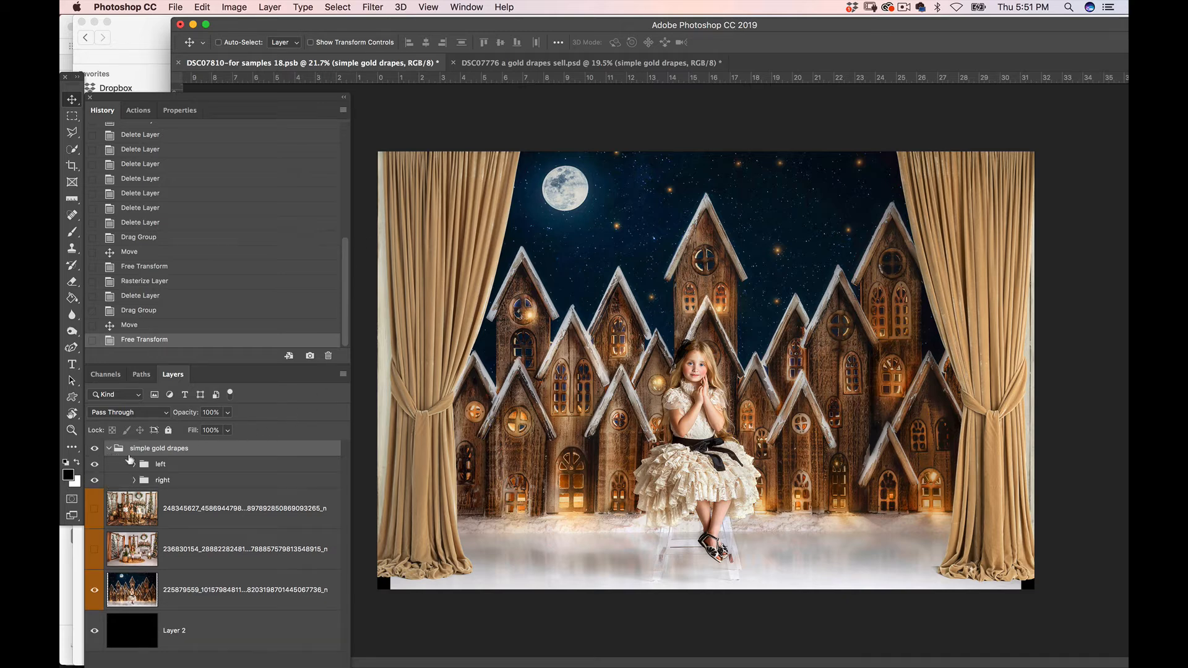
pyautogui.click(193, 468)
pyautogui.moveTo(414, 485); pyautogui.dragTo(404, 485)
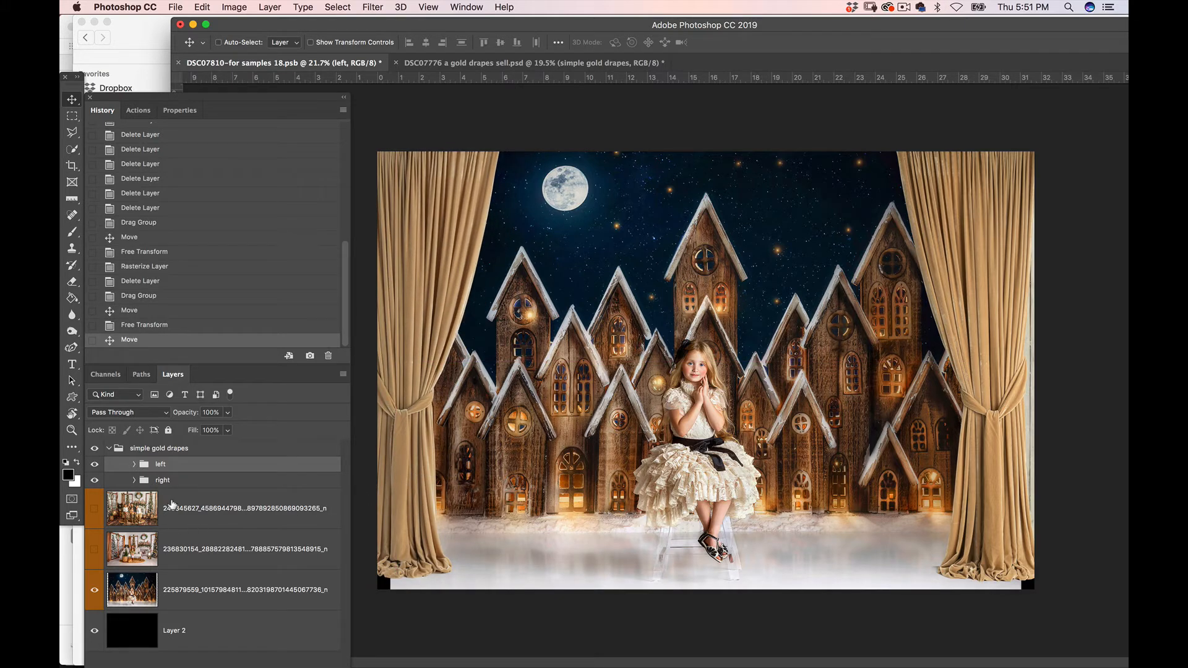
pyautogui.click(164, 483)
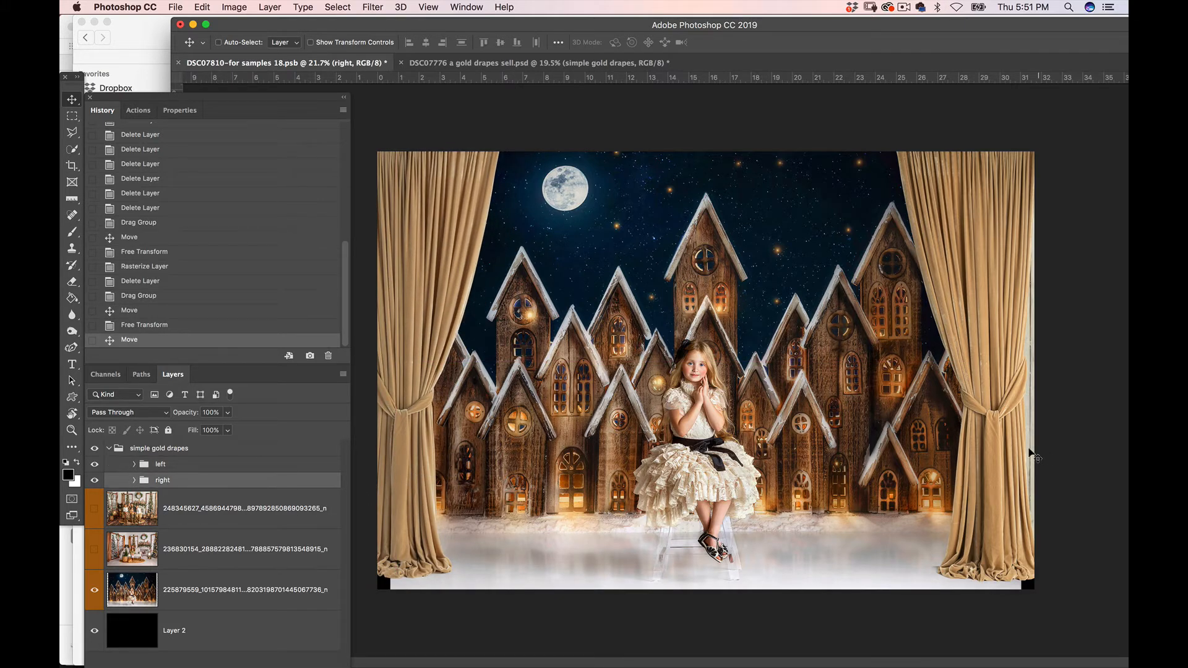
pyautogui.moveTo(1008, 467); pyautogui.dragTo(1021, 465)
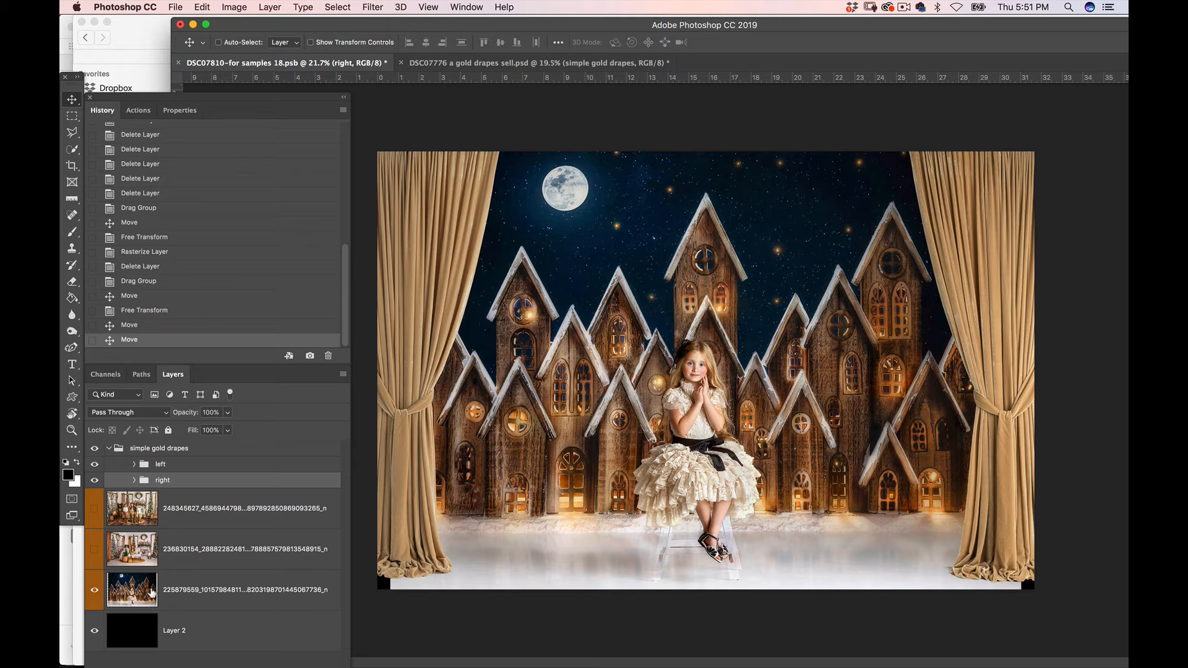
# Hide the simple gold drapes group and copy the lower-left corner of the village photo's snowy floor to a new layer
pyautogui.click(144, 595)
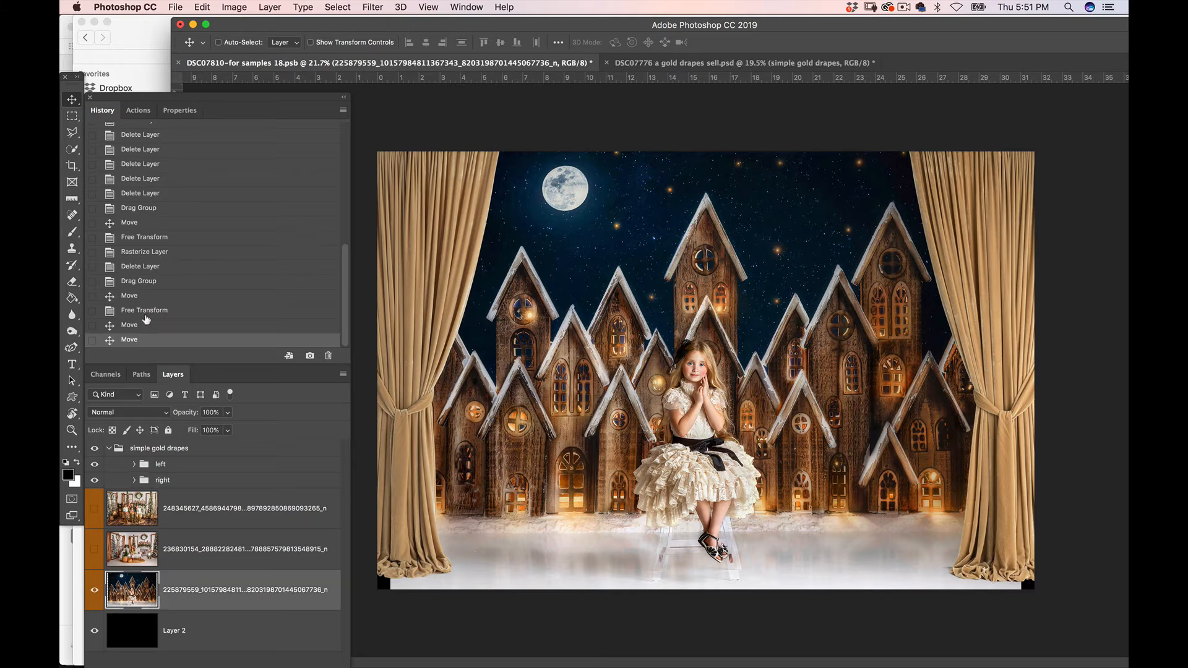
pyautogui.click(94, 448)
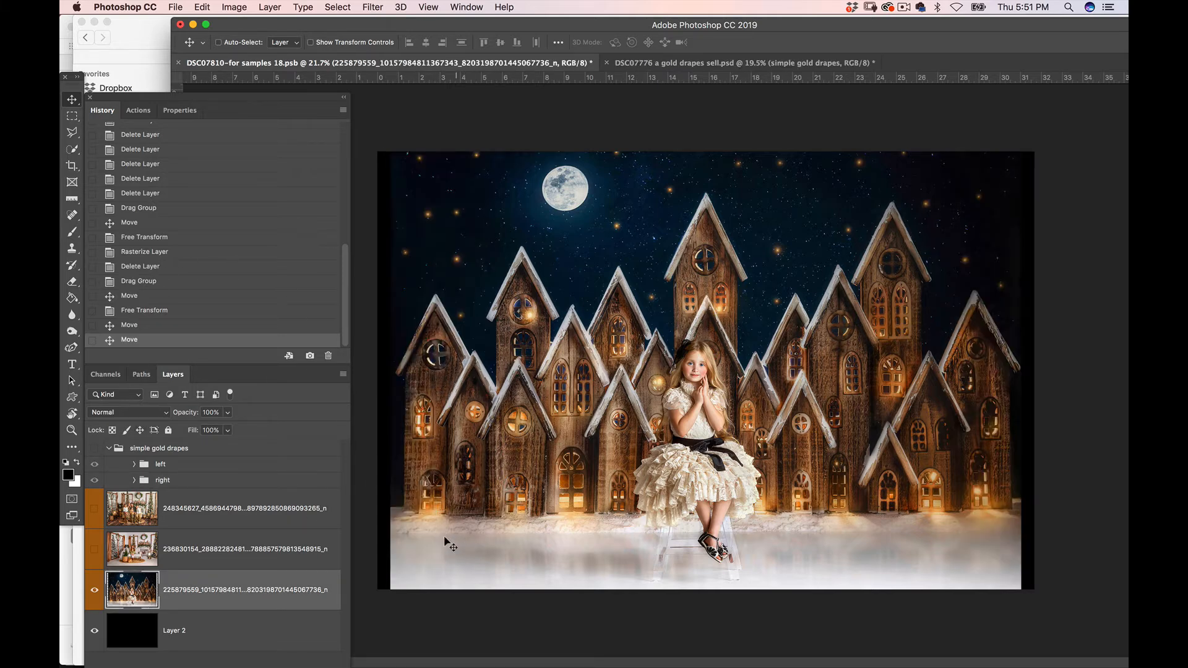
pyautogui.click(73, 117)
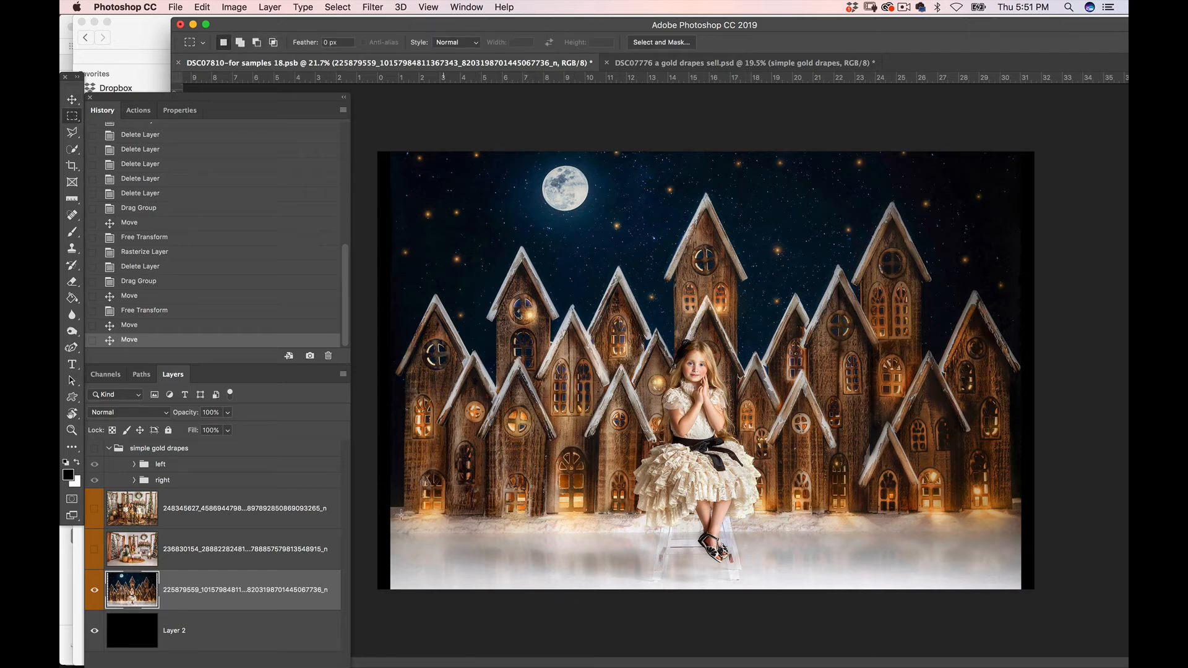
pyautogui.moveTo(379, 539); pyautogui.dragTo(474, 607)
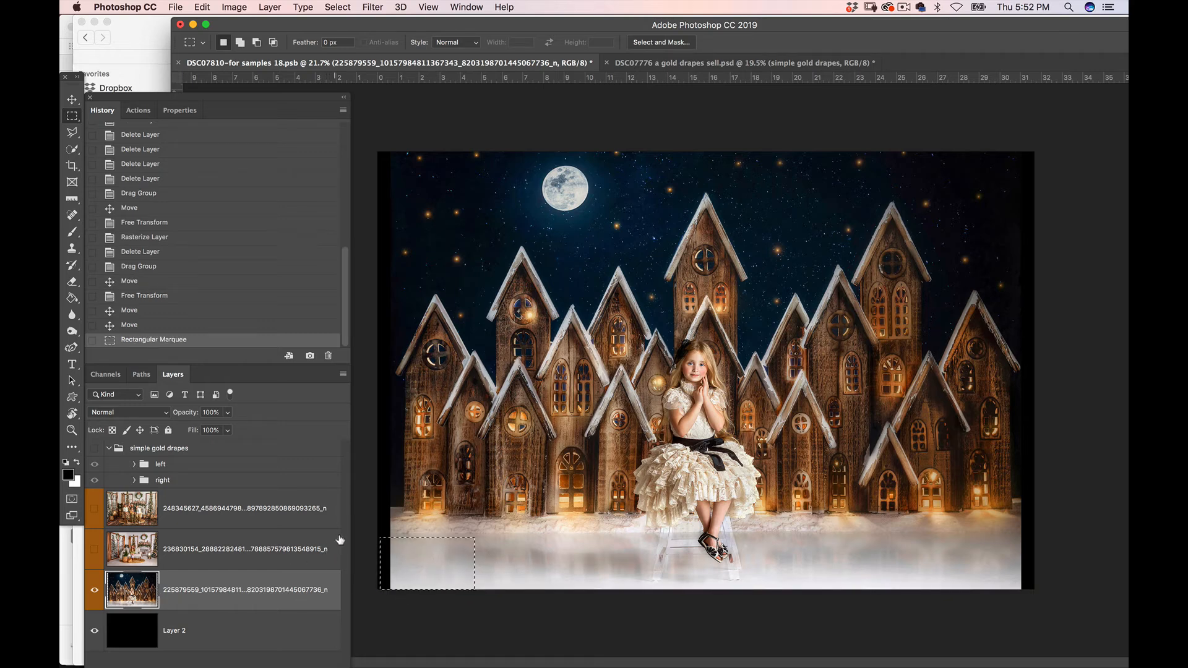
pyautogui.hotkey('ctrl', 'j')
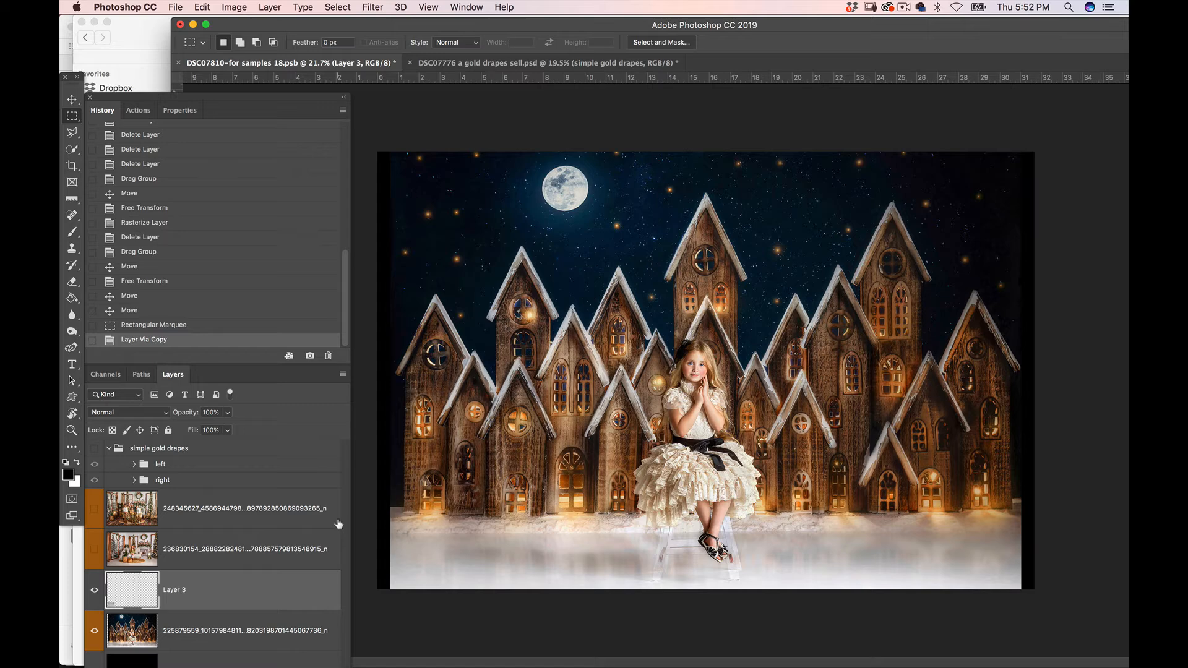
# Free Transform the copied lower-left floor patch to about 122.66% width, stretching it outward past the canvas's left edge
pyautogui.hotkey('ctrl', 't')
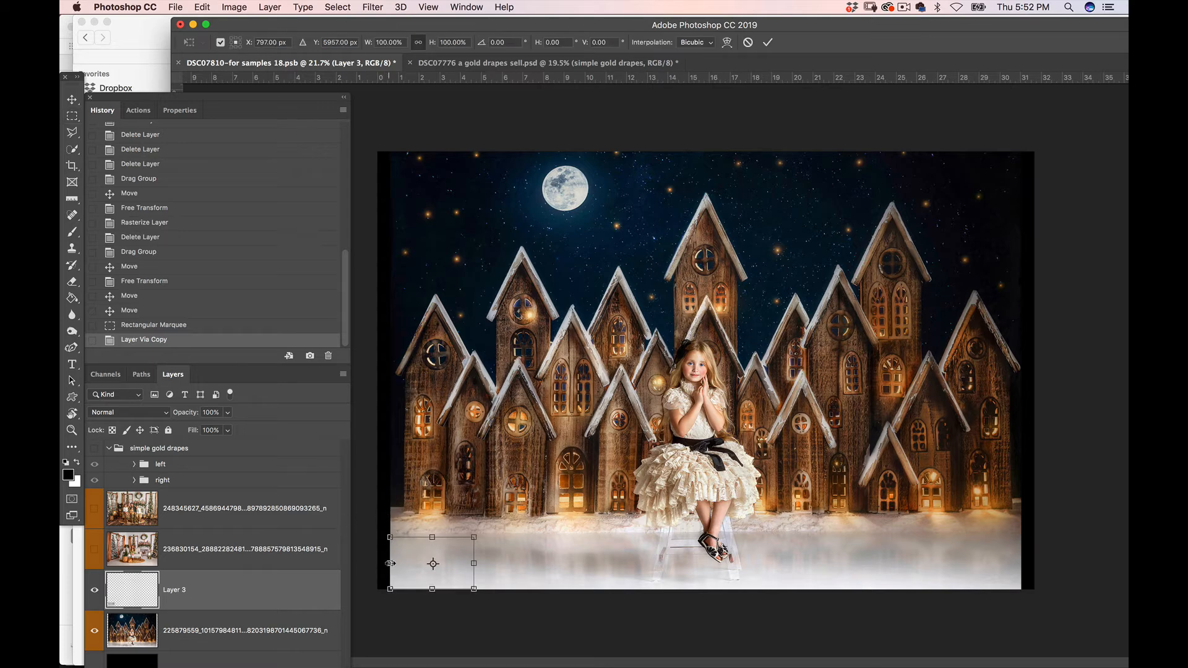
pyautogui.moveTo(390, 563); pyautogui.dragTo(371, 563)
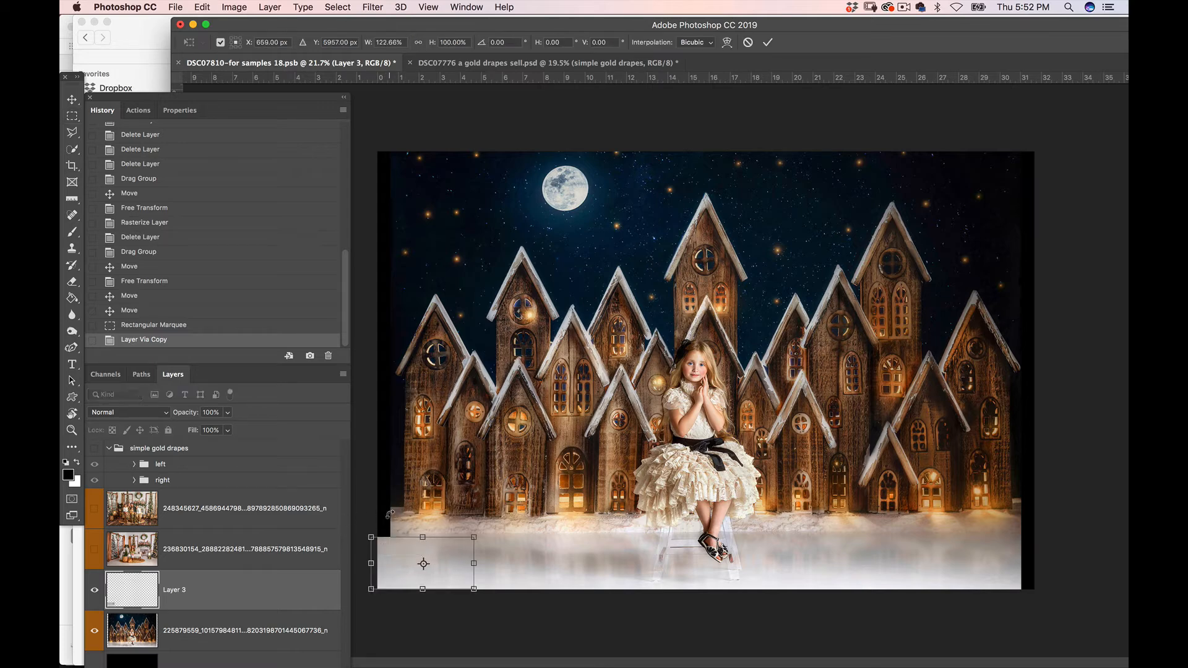
pyautogui.press('Return')
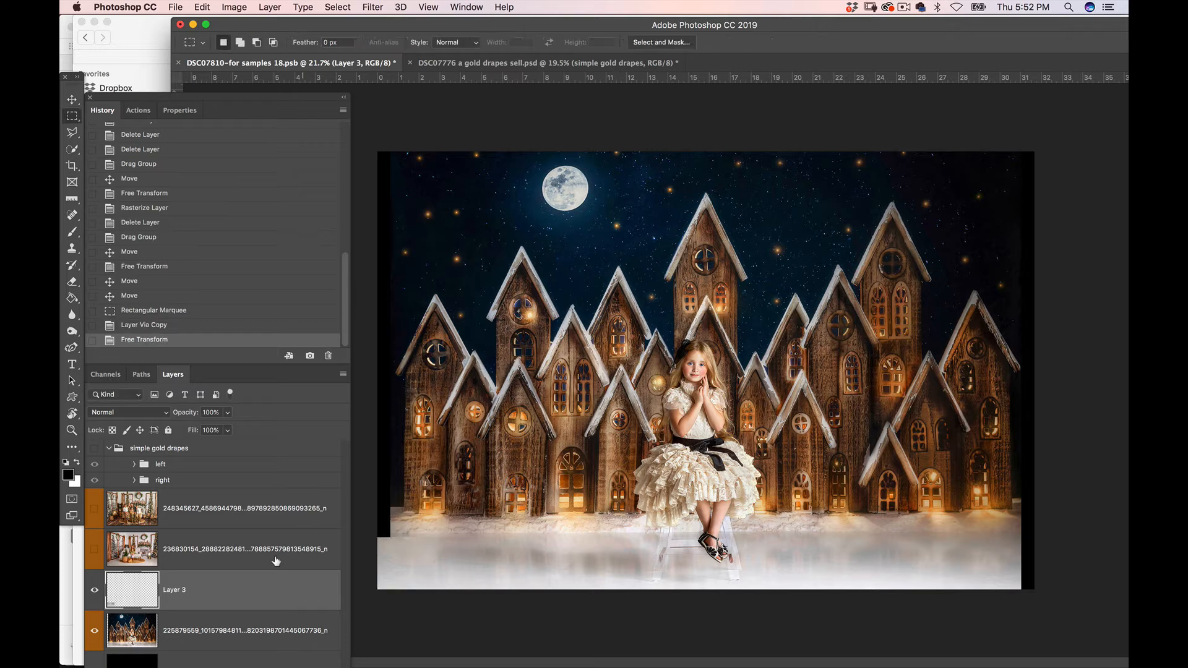
# Copy a full-height strip of the village photo's right side, including the outermost house, to a new layer
pyautogui.click(227, 632)
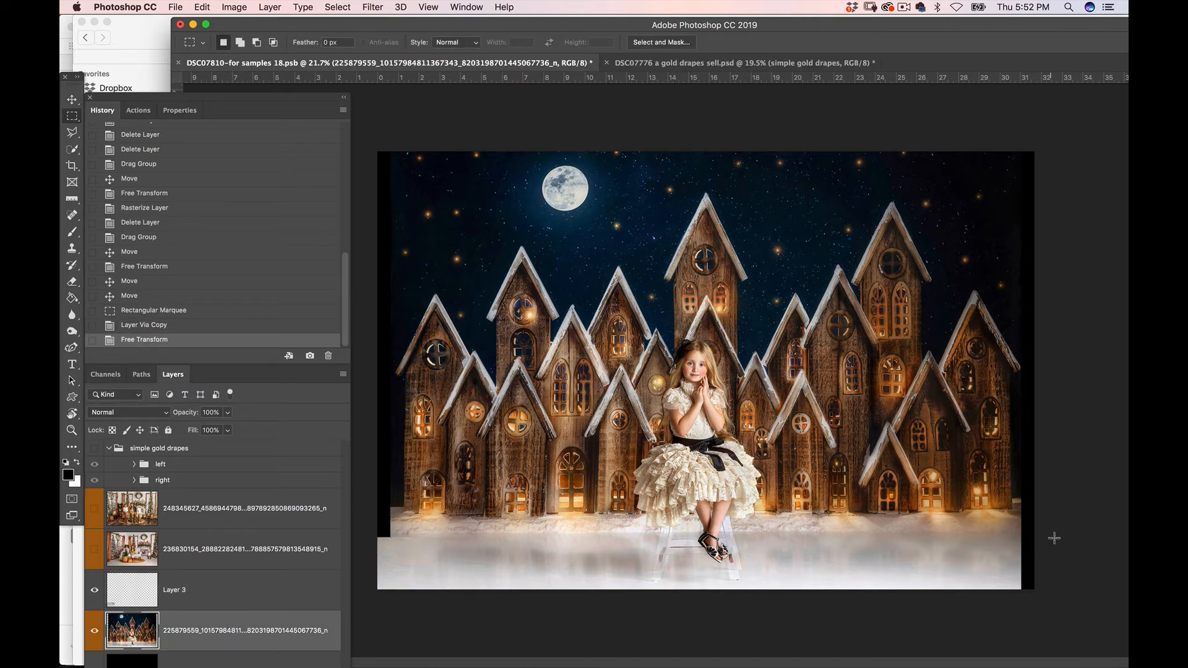
pyautogui.moveTo(1041, 530); pyautogui.dragTo(939, 601)
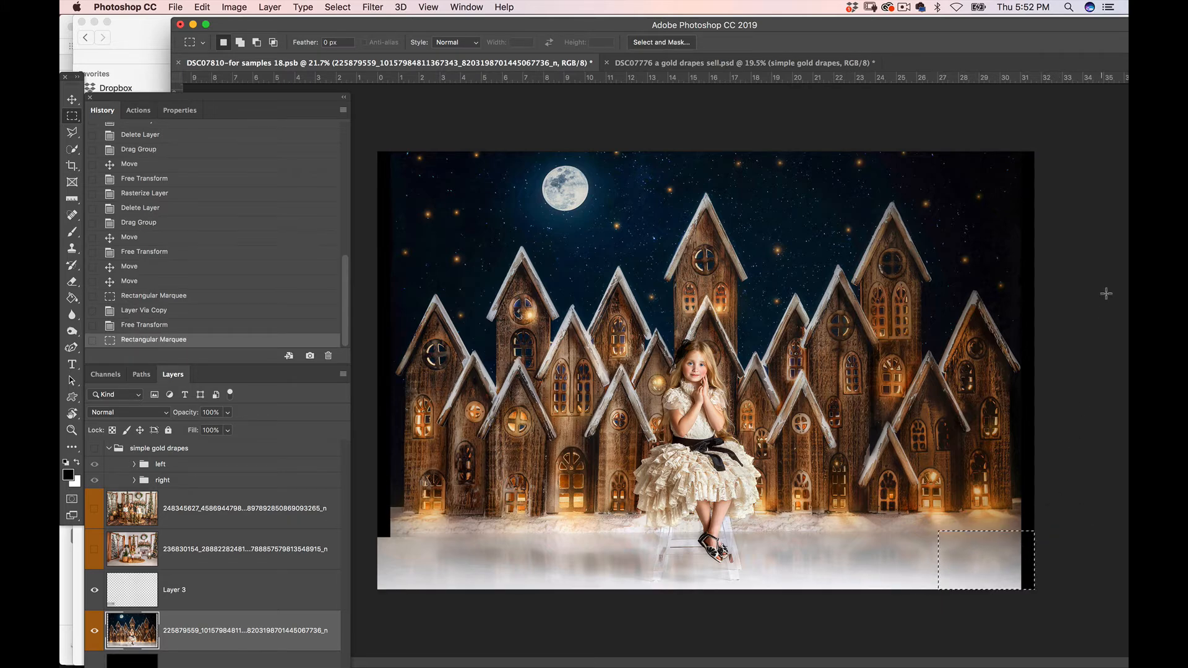
pyautogui.click(1019, 172)
pyautogui.moveTo(1019, 173); pyautogui.dragTo(921, 625)
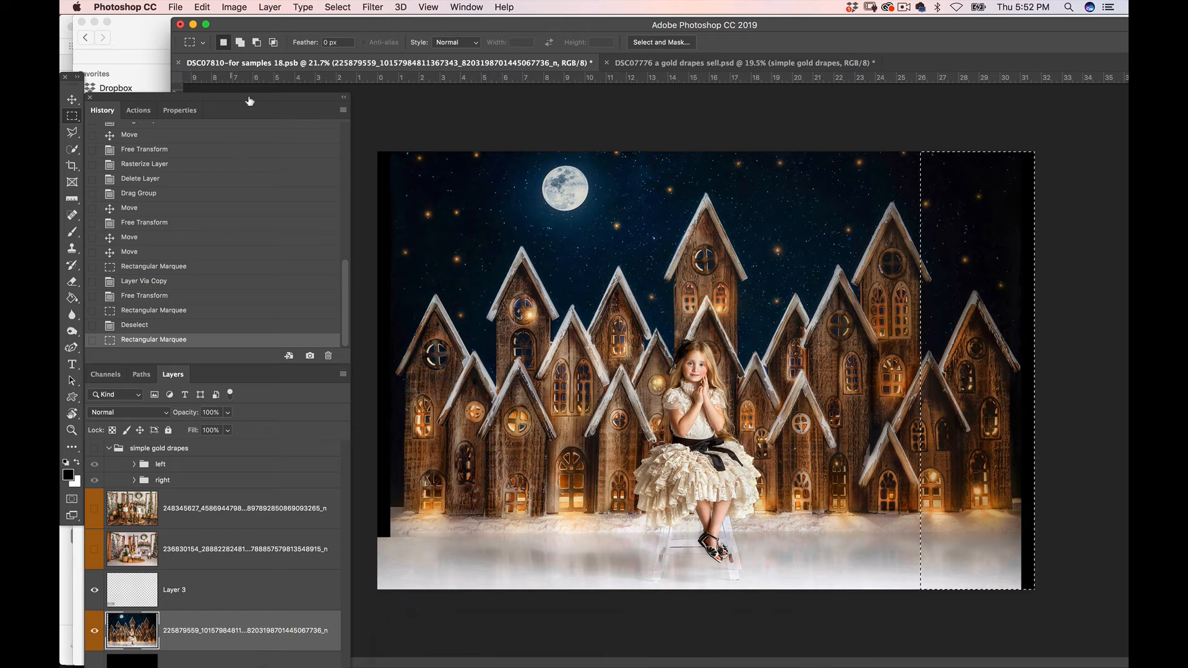
pyautogui.click(273, 9)
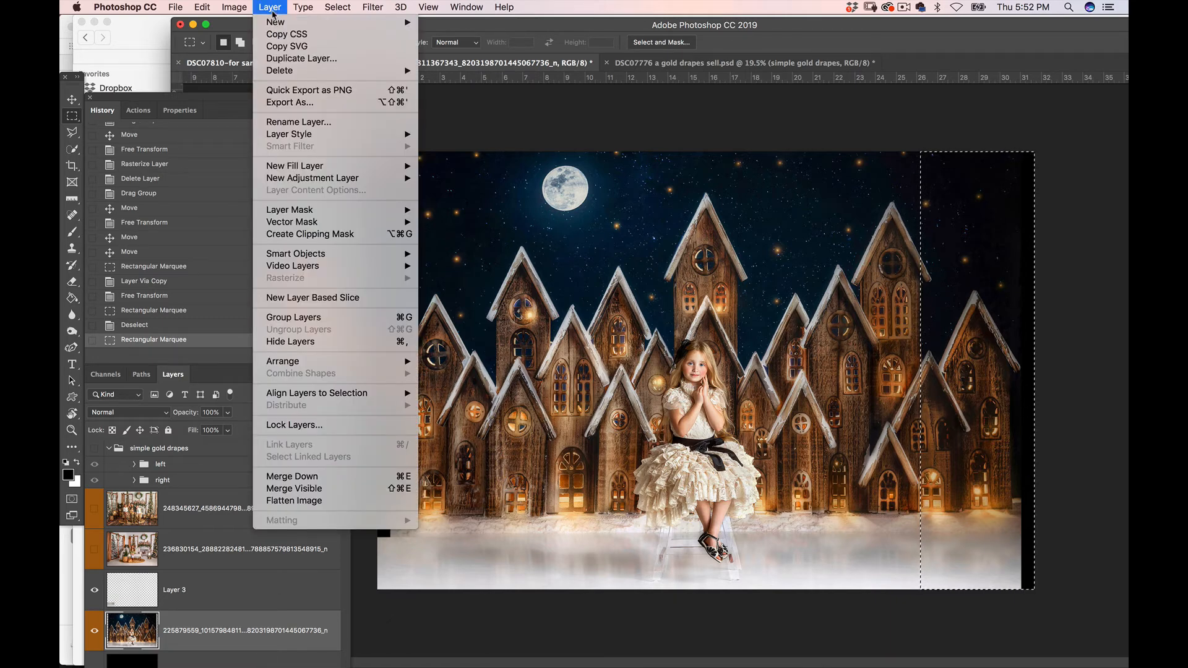
pyautogui.moveTo(268, 26)
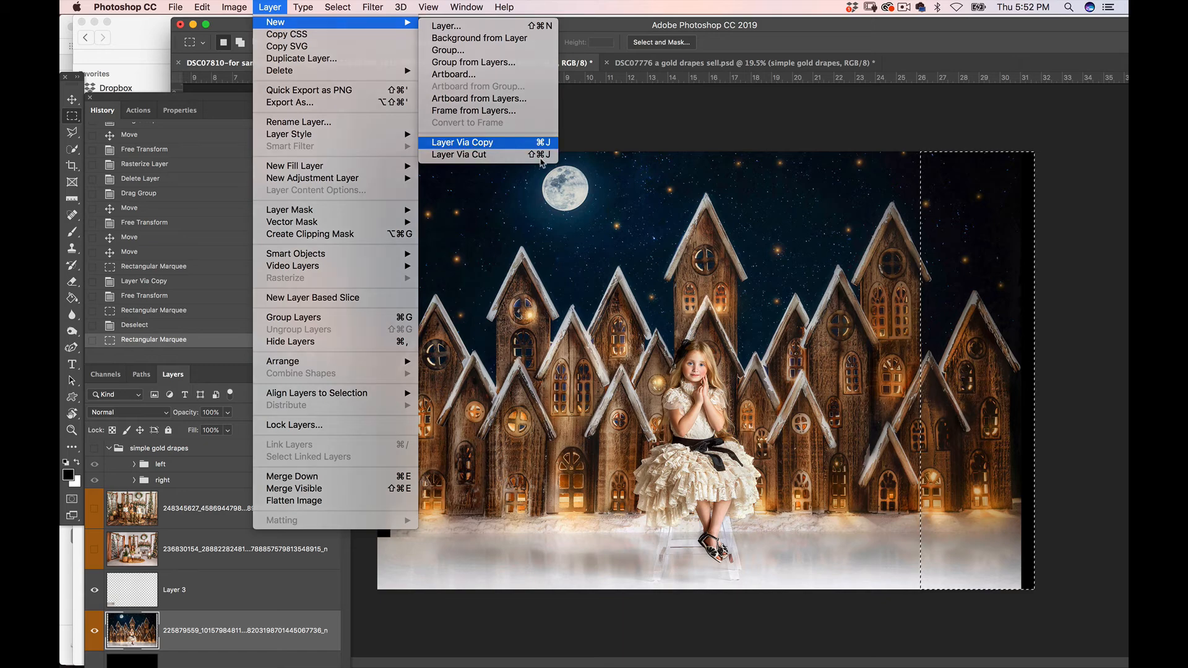
pyautogui.click(514, 146)
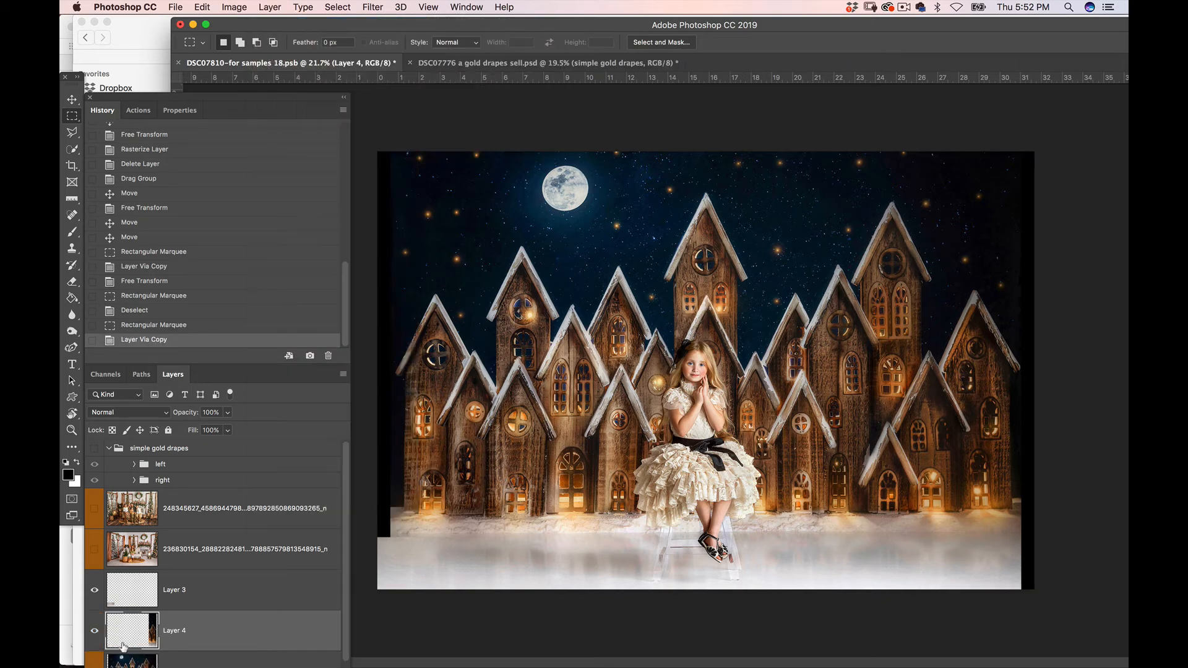
# Free Transform the copied right-hand strip to about 112.85% width so it reaches the canvas's right edge
pyautogui.press('super+t')
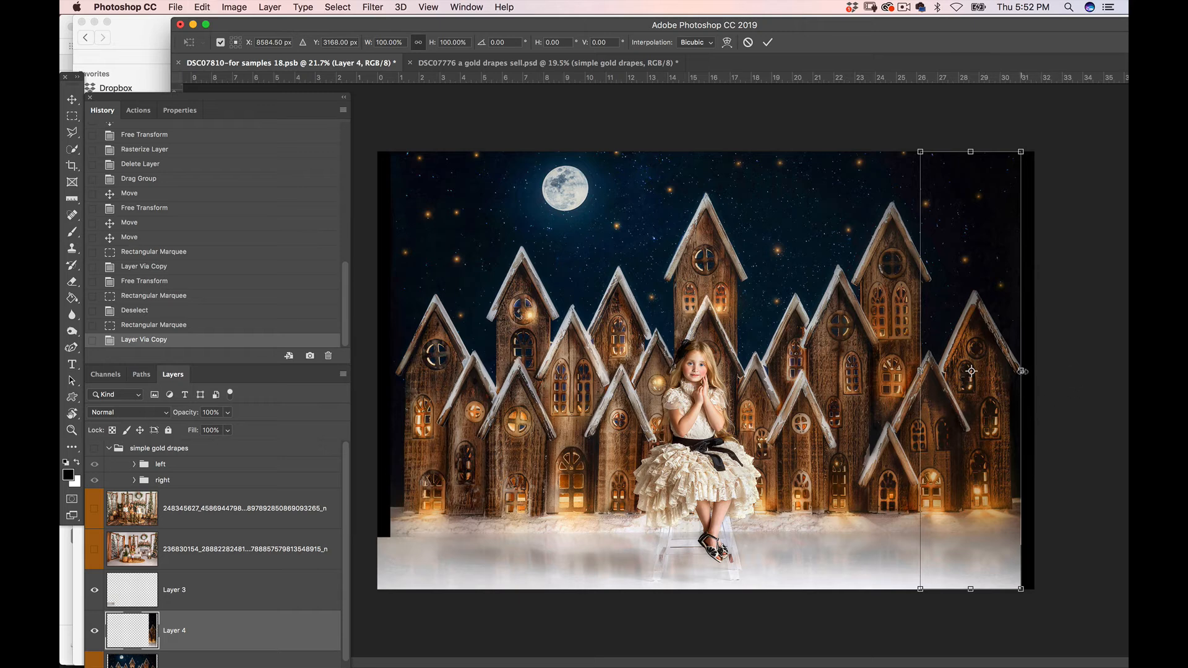
pyautogui.moveTo(1028, 370); pyautogui.dragTo(1079, 385)
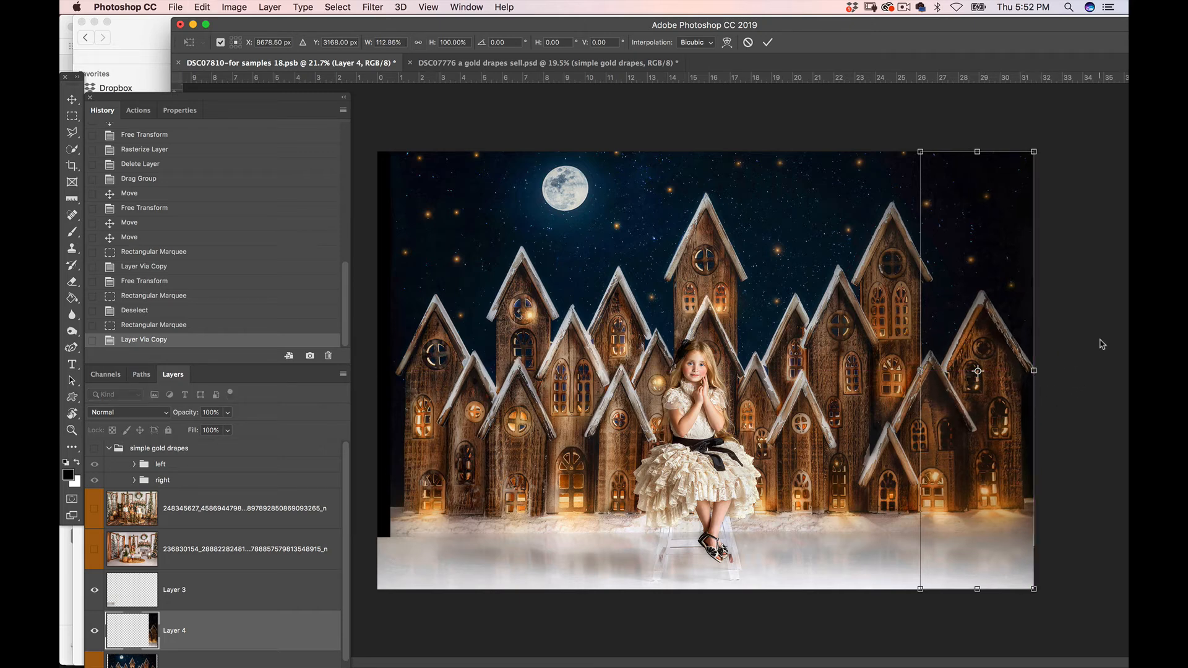
pyautogui.press('Return')
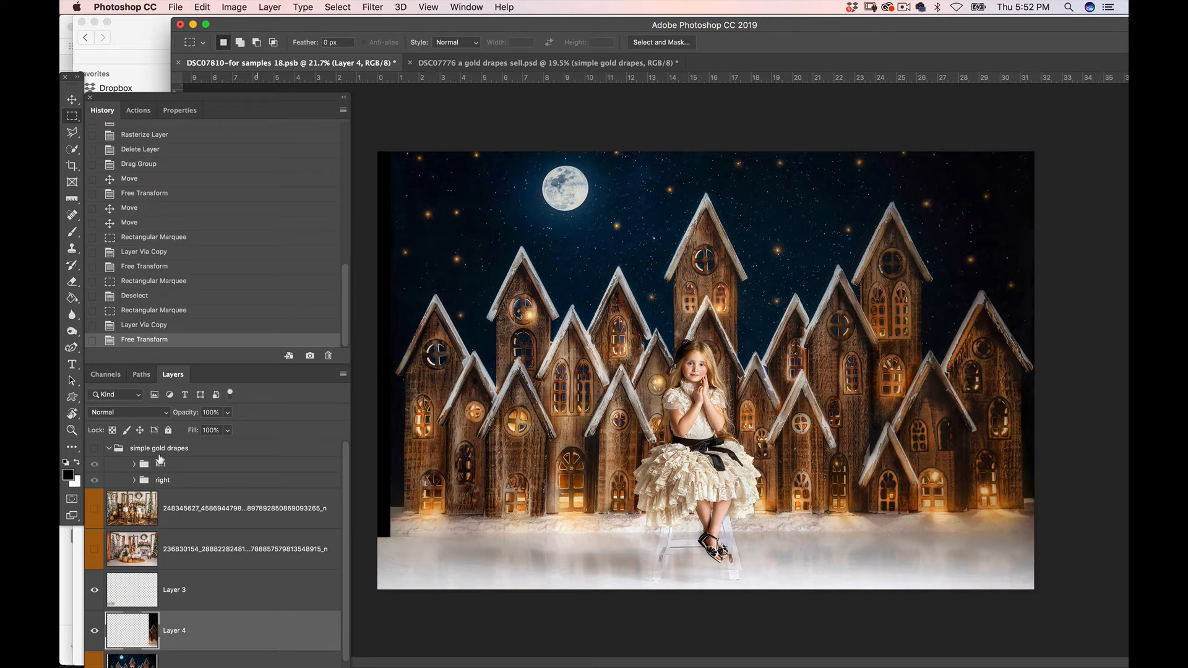
# Show the simple gold drapes group again, collapse it and make it the active layer
pyautogui.click(94, 449)
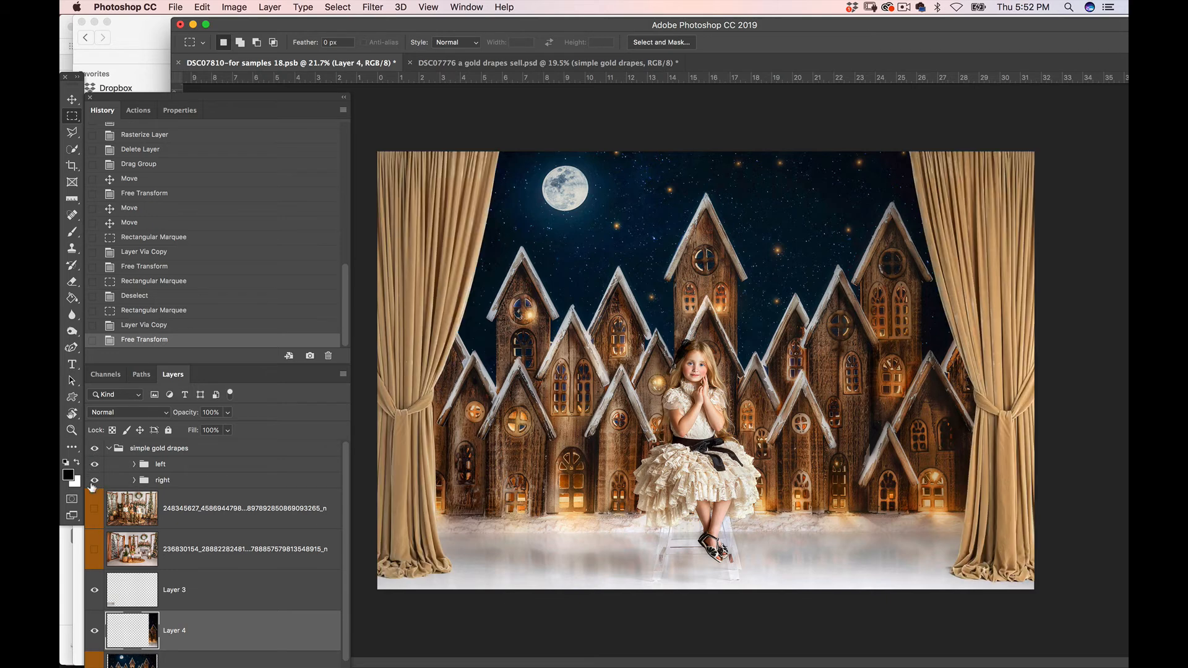
pyautogui.click(110, 448)
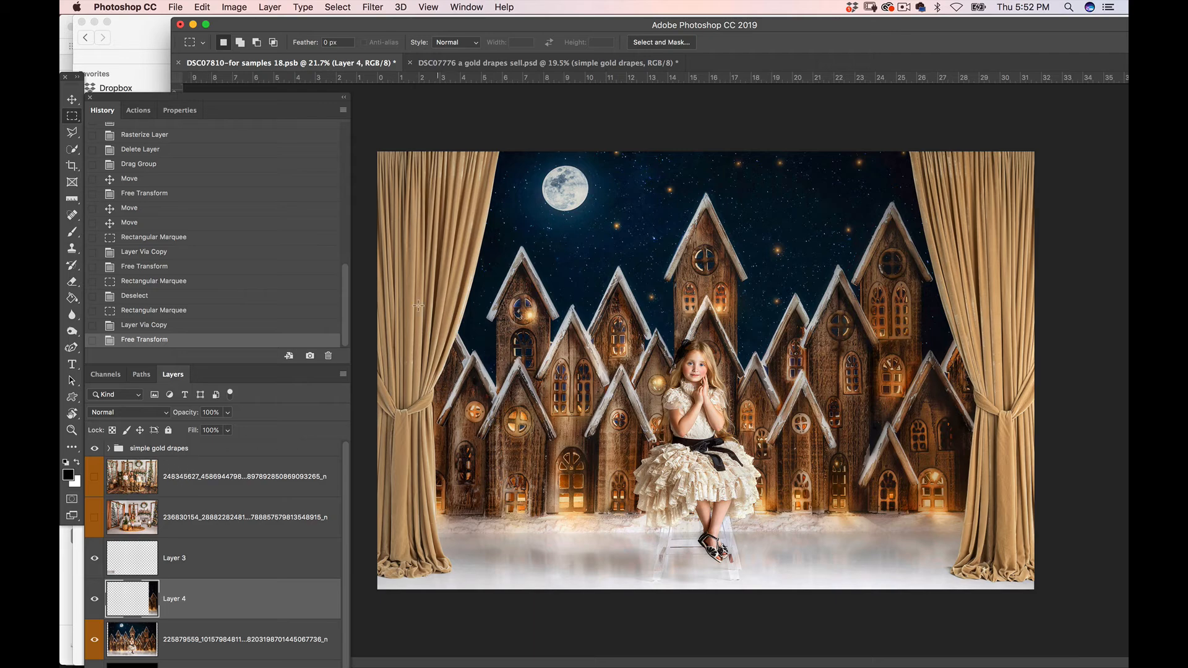
pyautogui.click(241, 449)
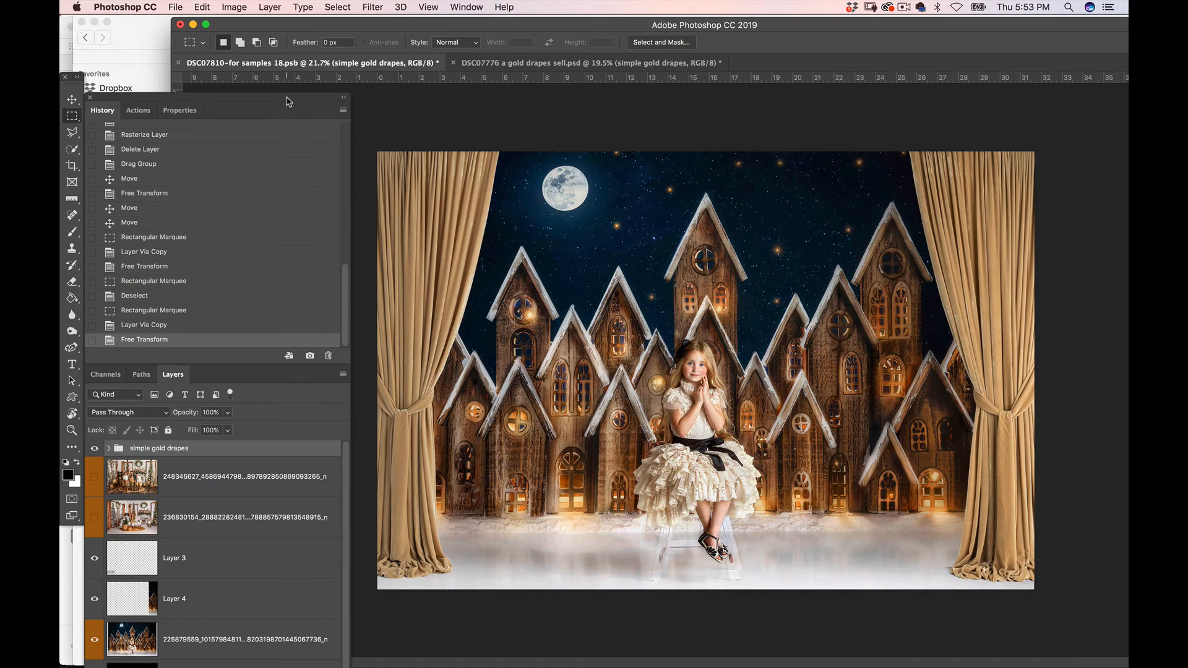
# Add a Levels adjustment clipped to the simple gold drapes group and darken its midtones to 0.59
pyautogui.moveTo(288, 99); pyautogui.dragTo(282, 42)
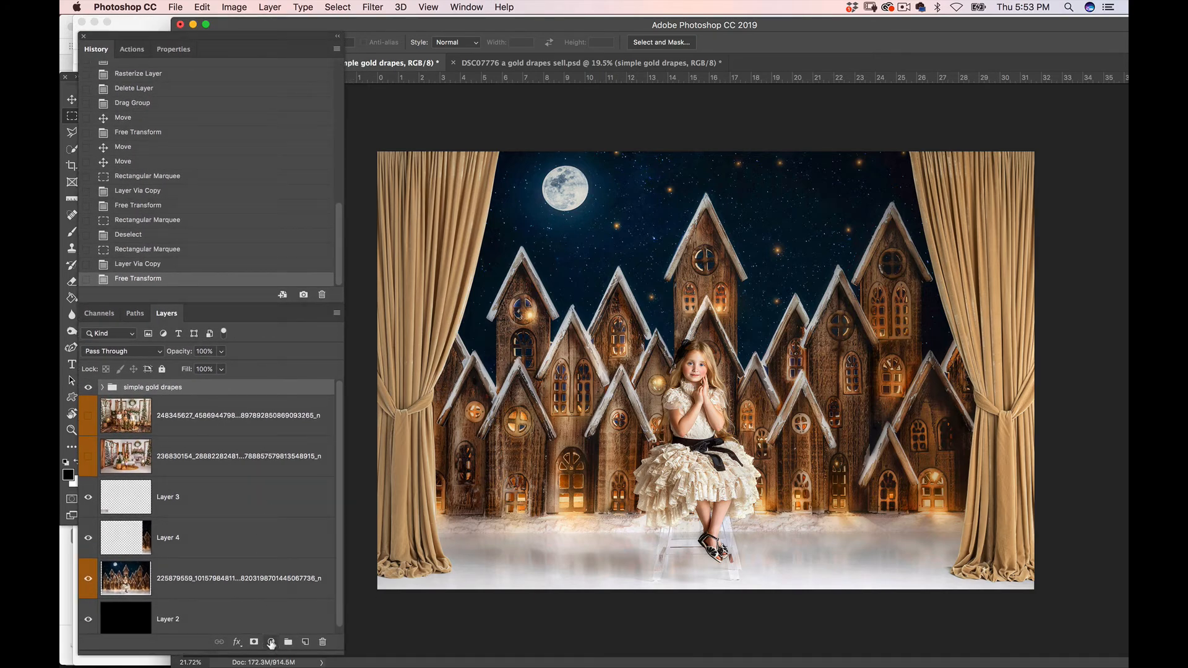
pyautogui.click(271, 642)
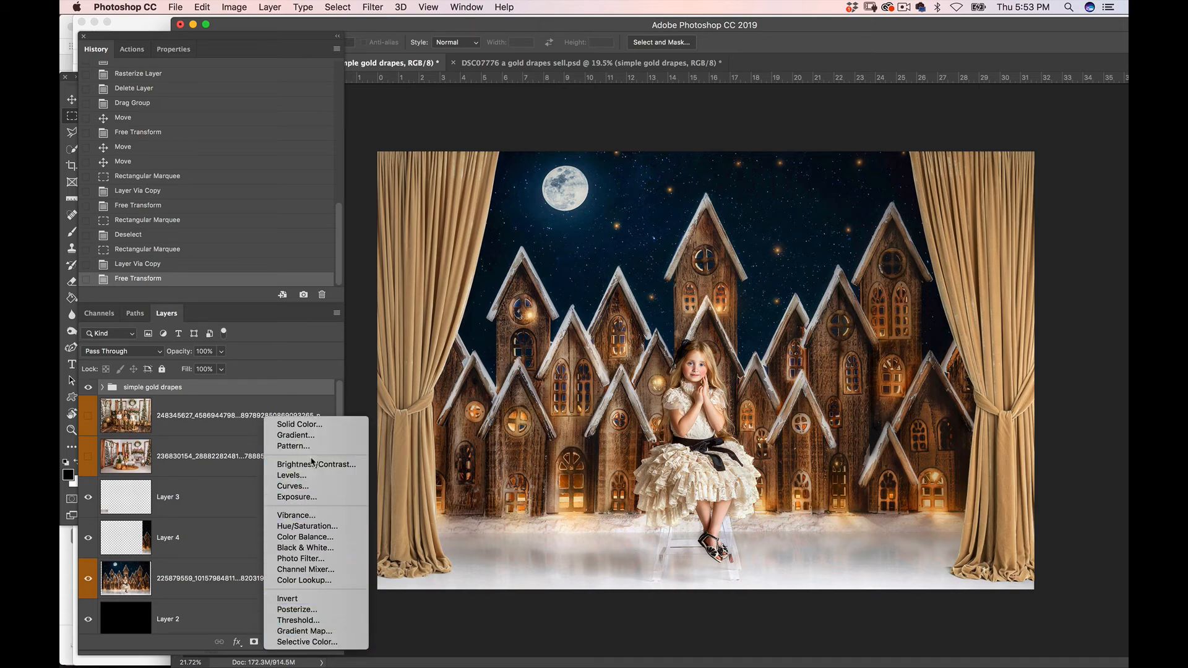
pyautogui.click(298, 476)
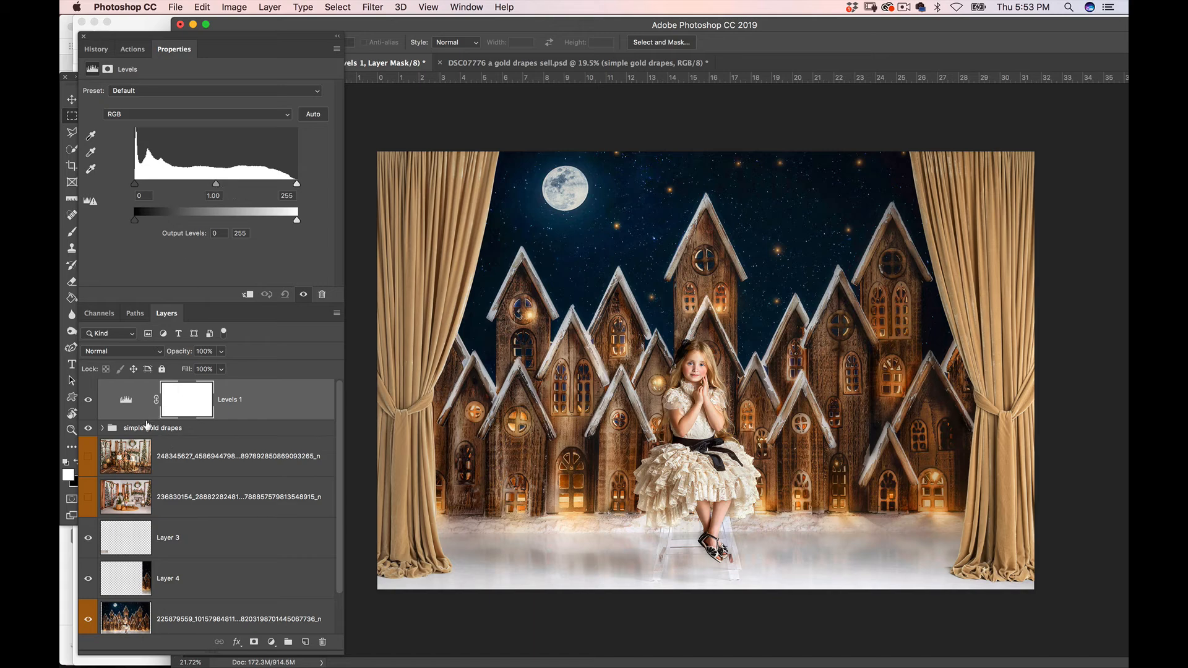
pyautogui.click(248, 295)
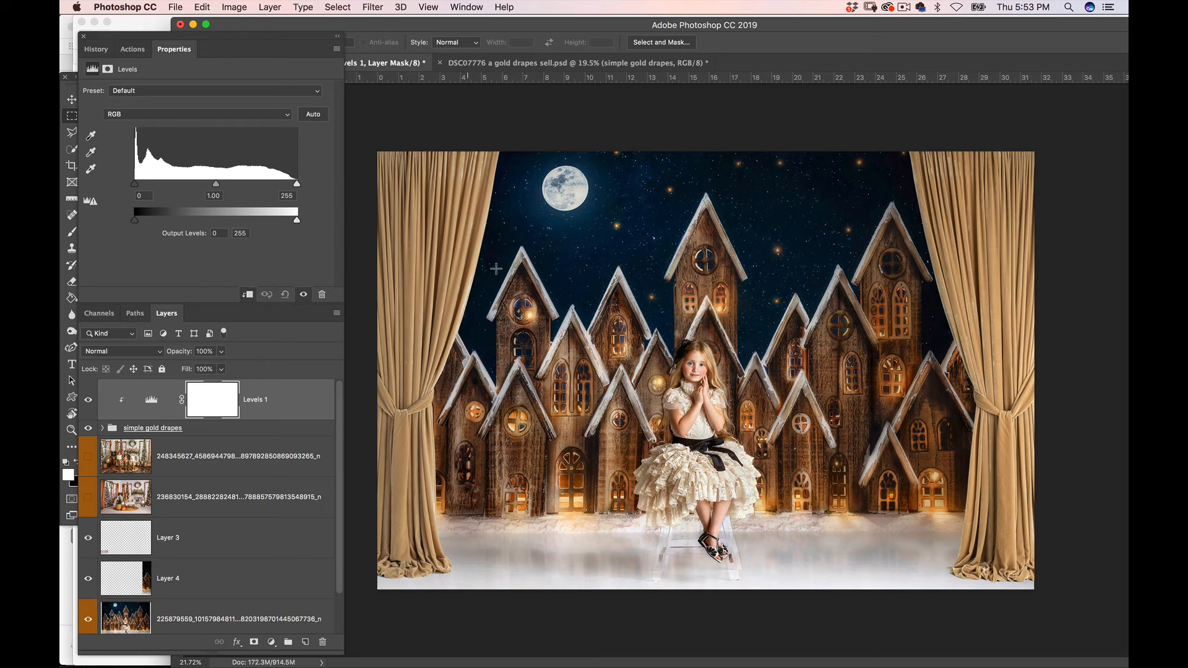
pyautogui.moveTo(217, 184); pyautogui.dragTo(242, 191)
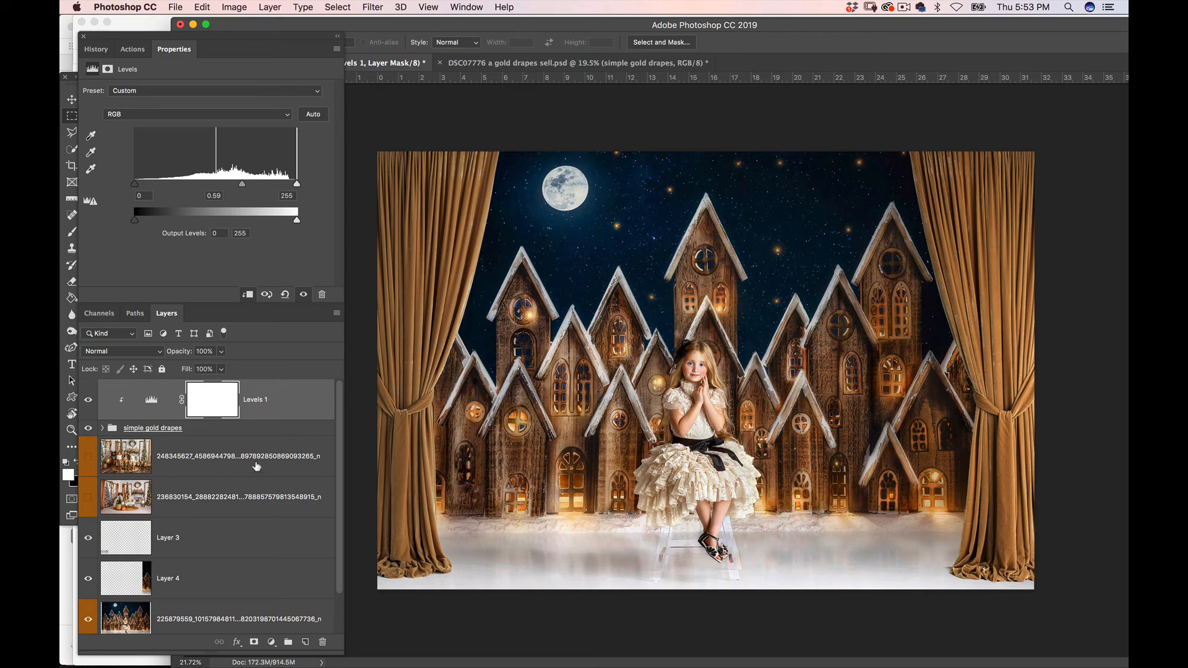
# Add a Hue/Saturation adjustment clipped to the simple gold drapes group, directly beneath the Levels layer
pyautogui.click(281, 428)
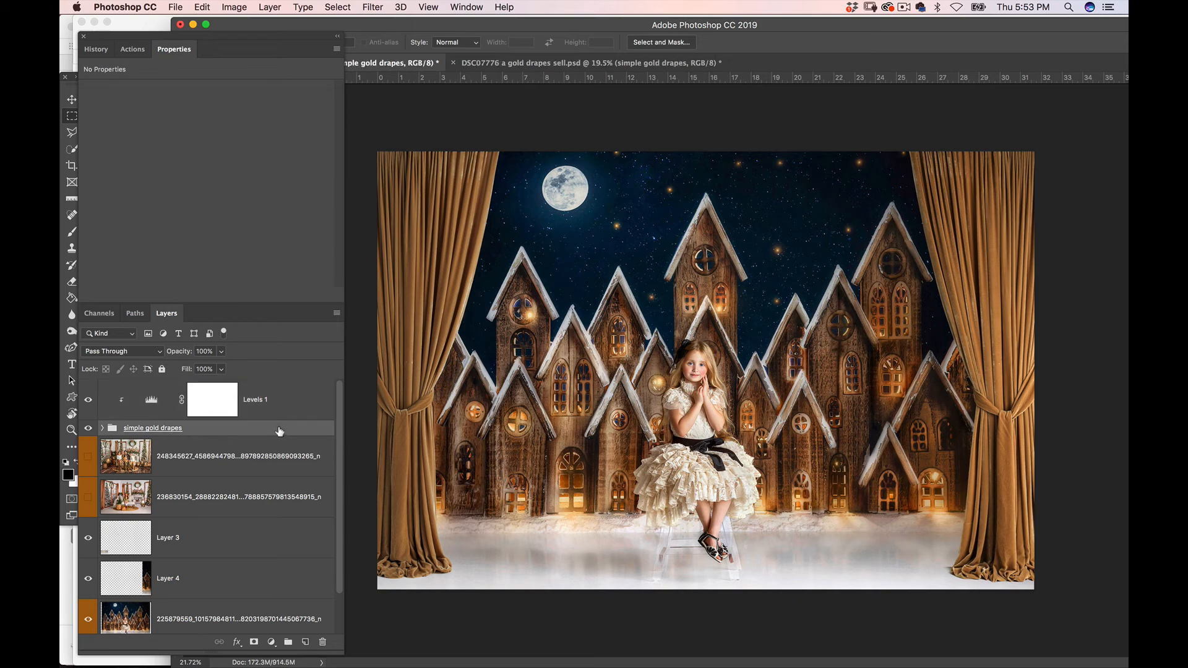
pyautogui.click(271, 643)
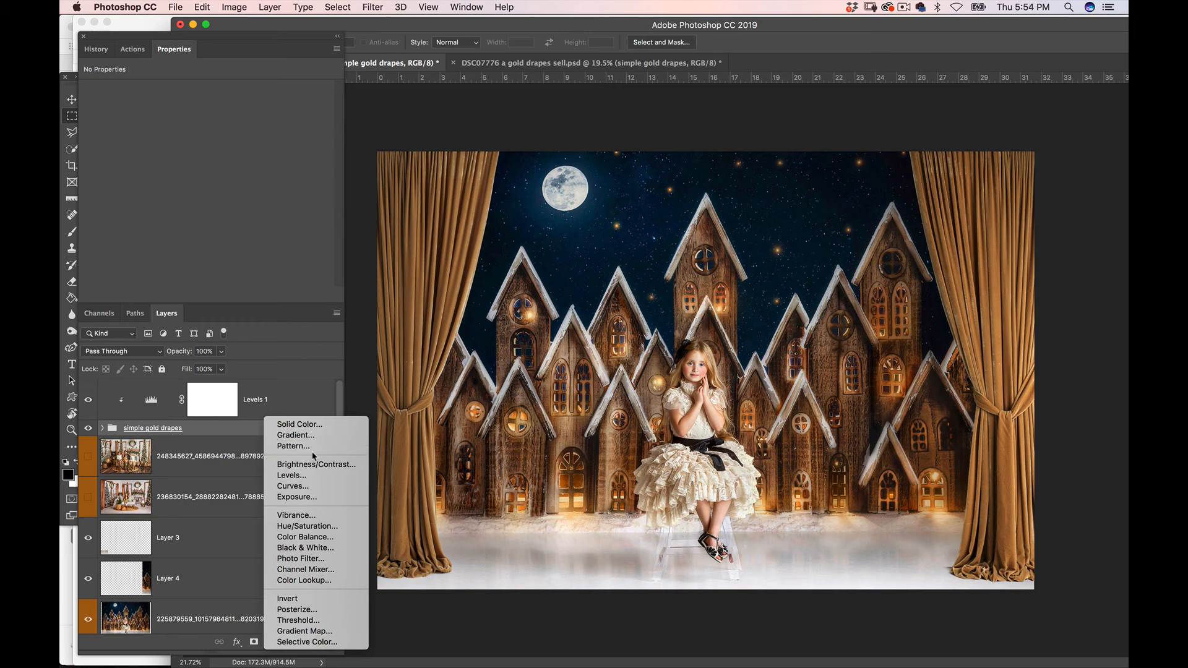
pyautogui.click(328, 528)
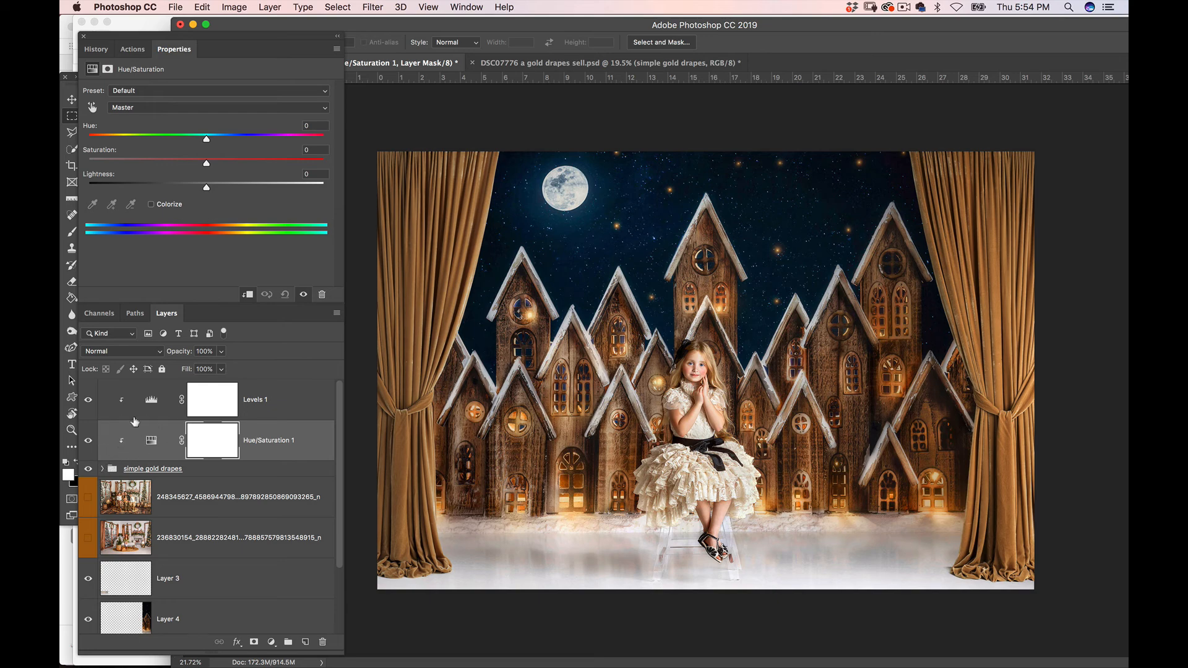
pyautogui.rightClick(307, 440)
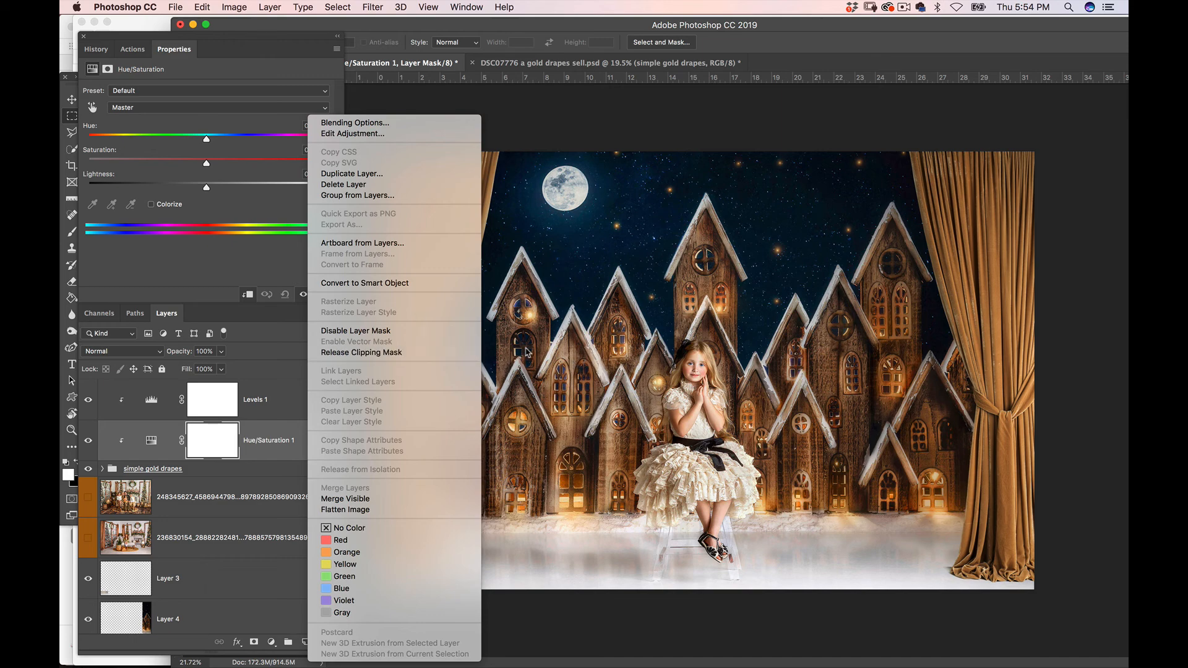
pyautogui.click(1115, 310)
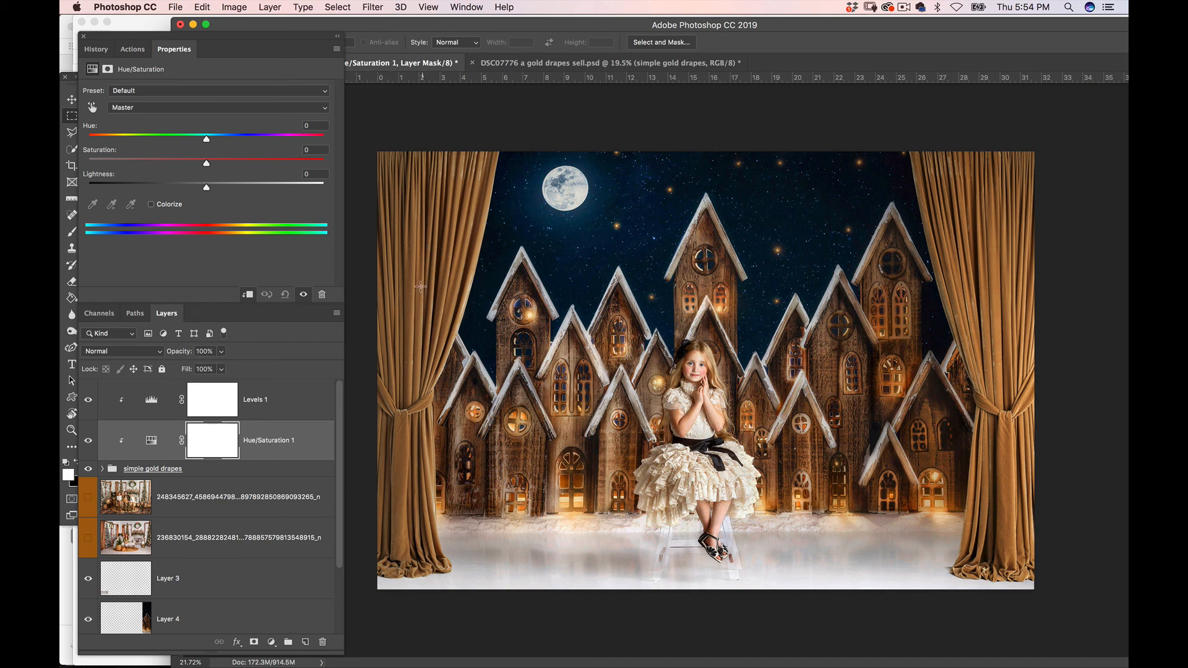
# Sample the drape color to target the Yellows range, and set its hue to -9 and saturation to -13
pyautogui.click(94, 109)
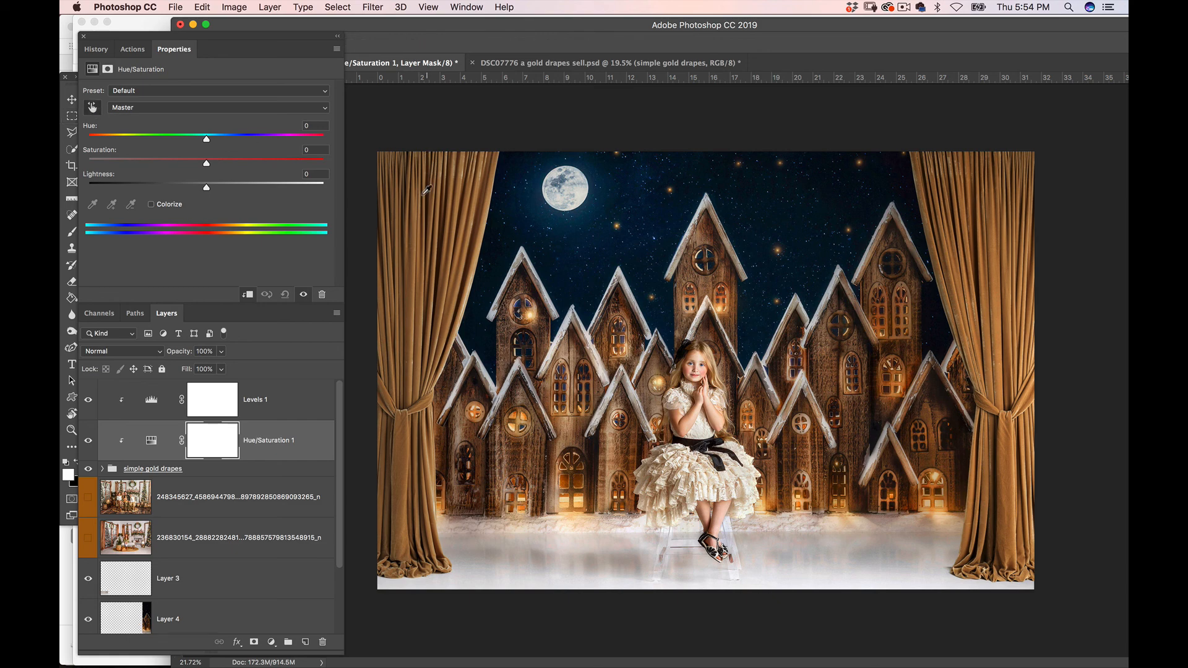
pyautogui.click(418, 307)
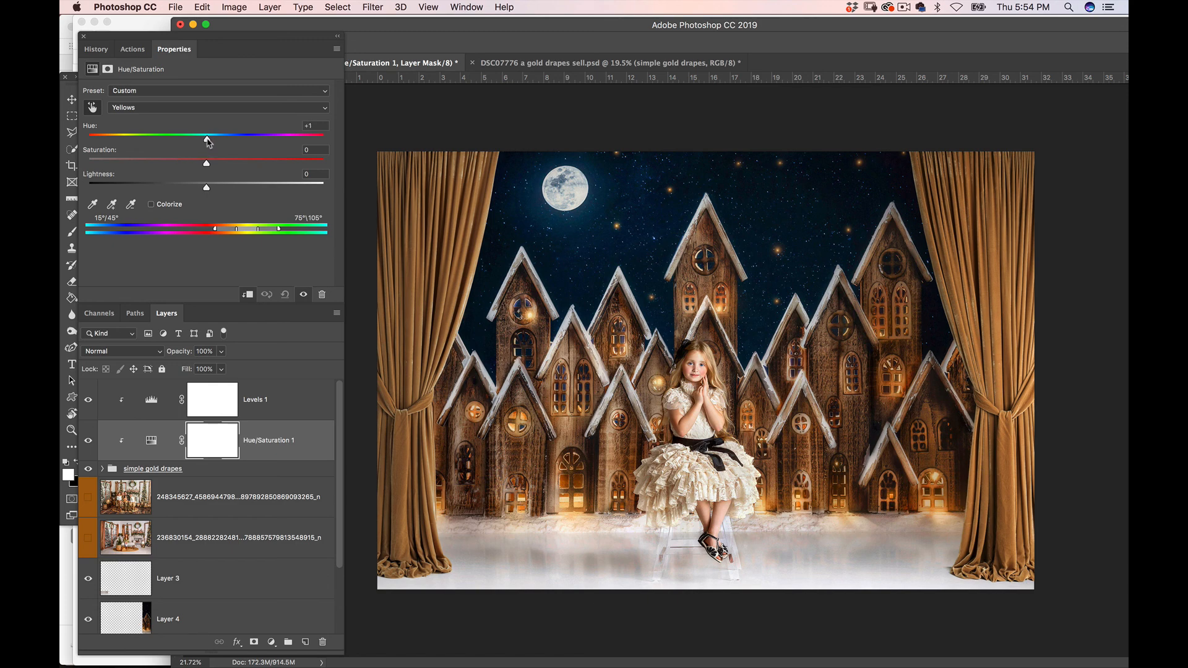
pyautogui.moveTo(211, 142); pyautogui.dragTo(197, 140)
pyautogui.moveTo(207, 167); pyautogui.dragTo(193, 167)
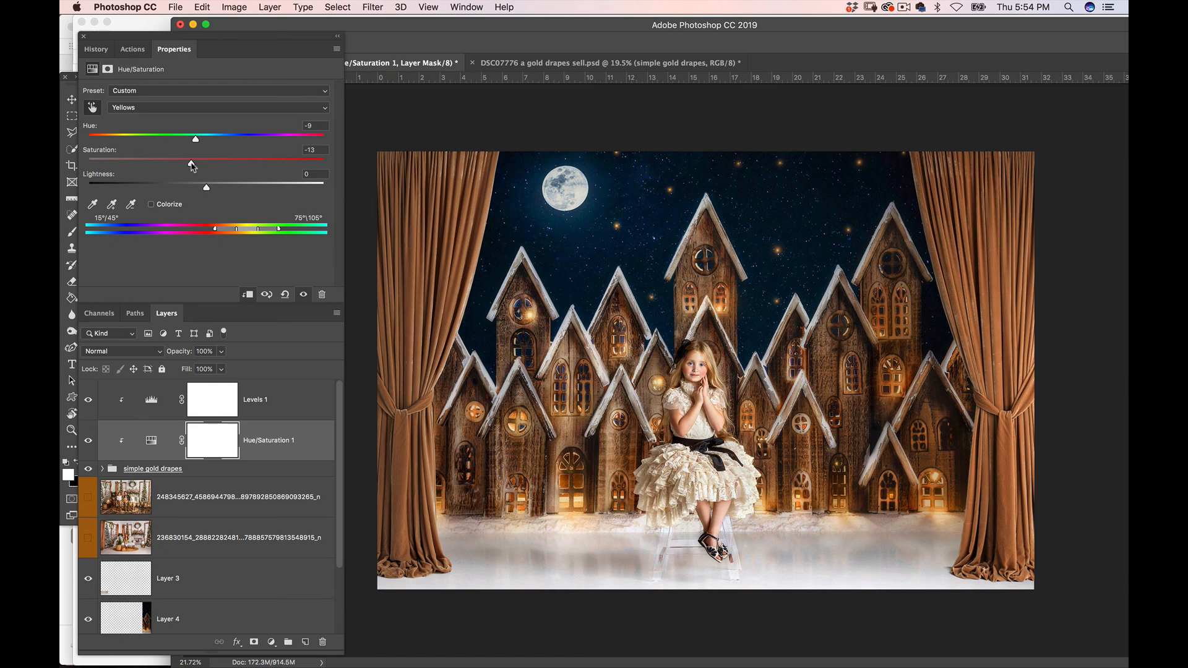